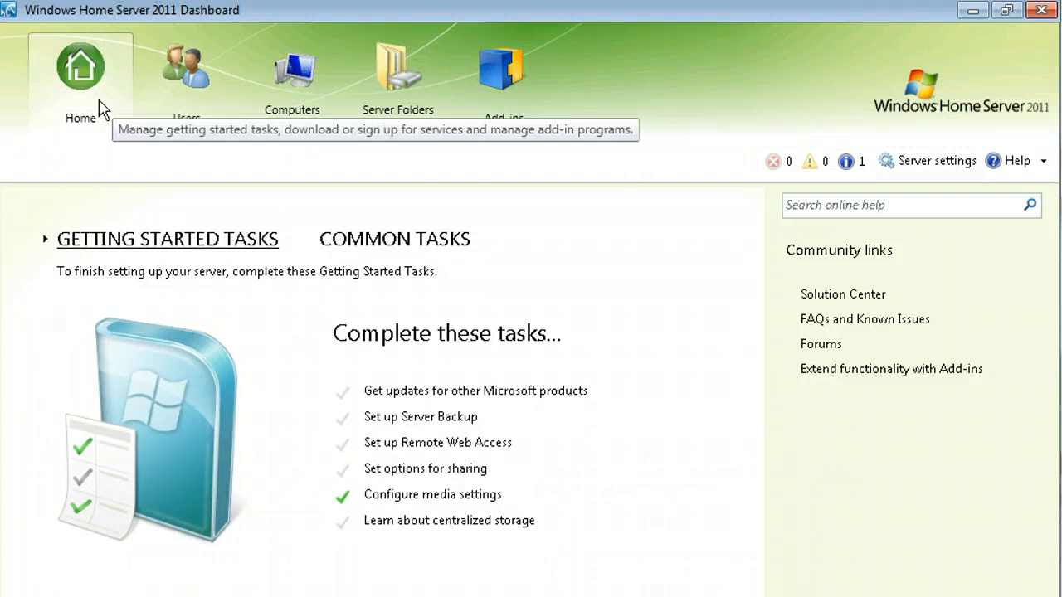
Start a new user account with the user's first and last name, a logon name and a matching password.
{"action": "left_click", "coordinate": [196, 83]}
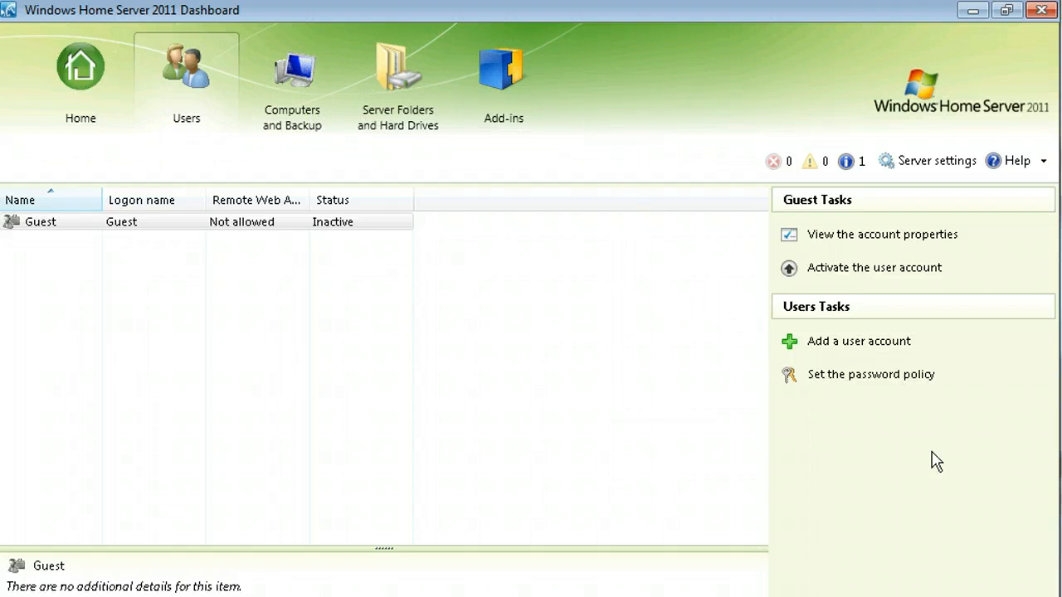
{"action": "left_click", "coordinate": [882, 349]}
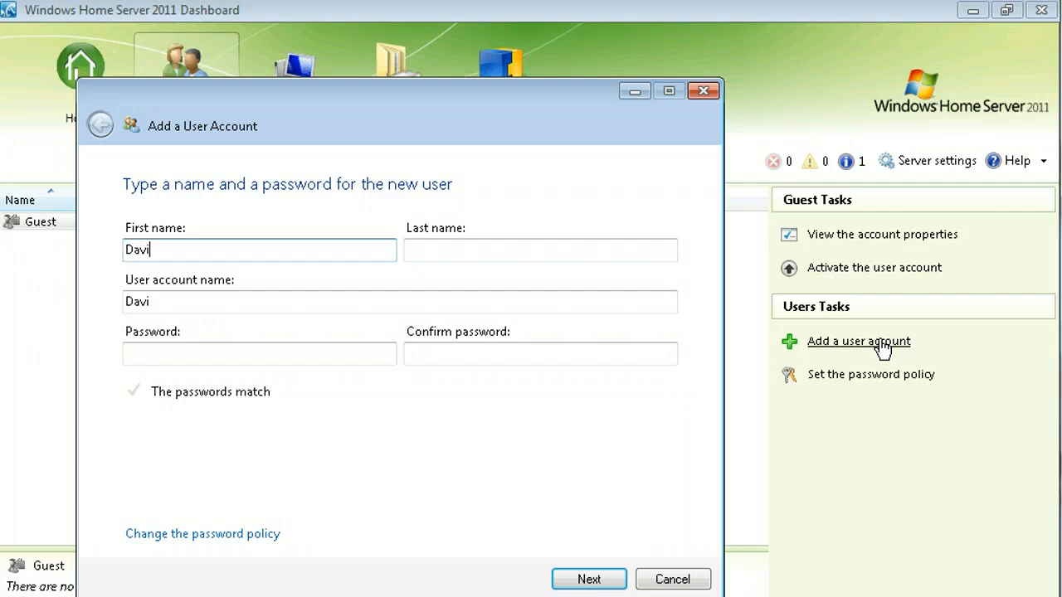
{"action": "key", "text": "Tab"}
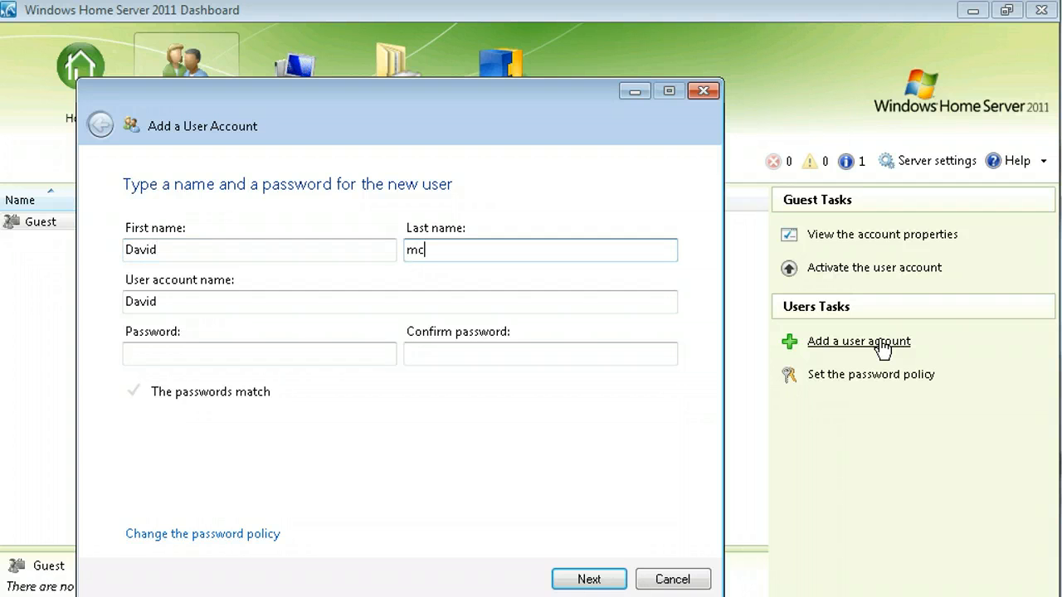
{"action": "type", "text": "McCabe"}
{"action": "key", "text": "Tab"}
{"action": "type", "text": "D"}
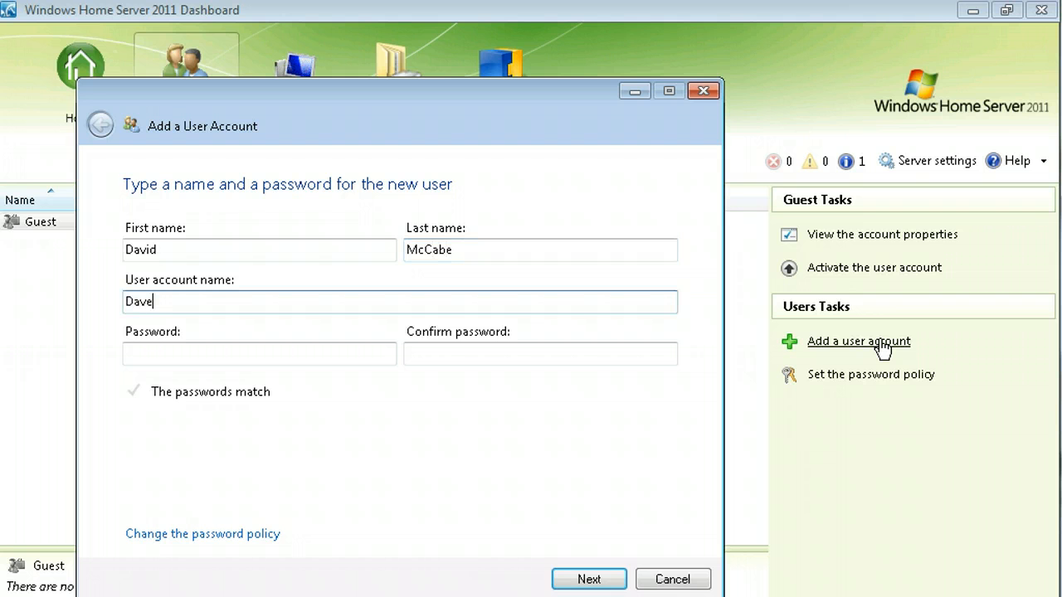
{"action": "key", "text": "Tab"}
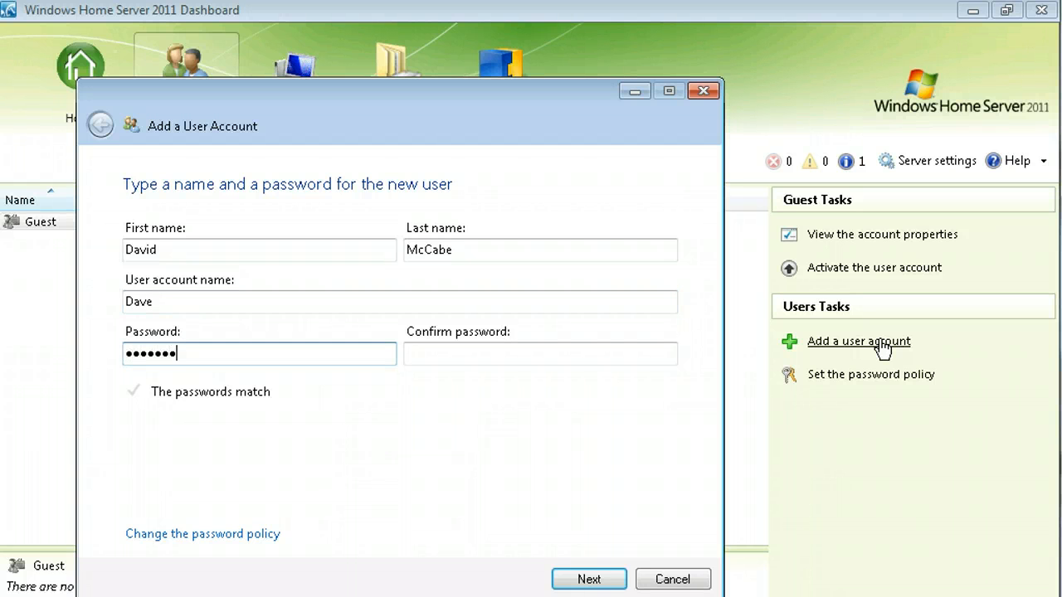
{"action": "key", "text": "Tab"}
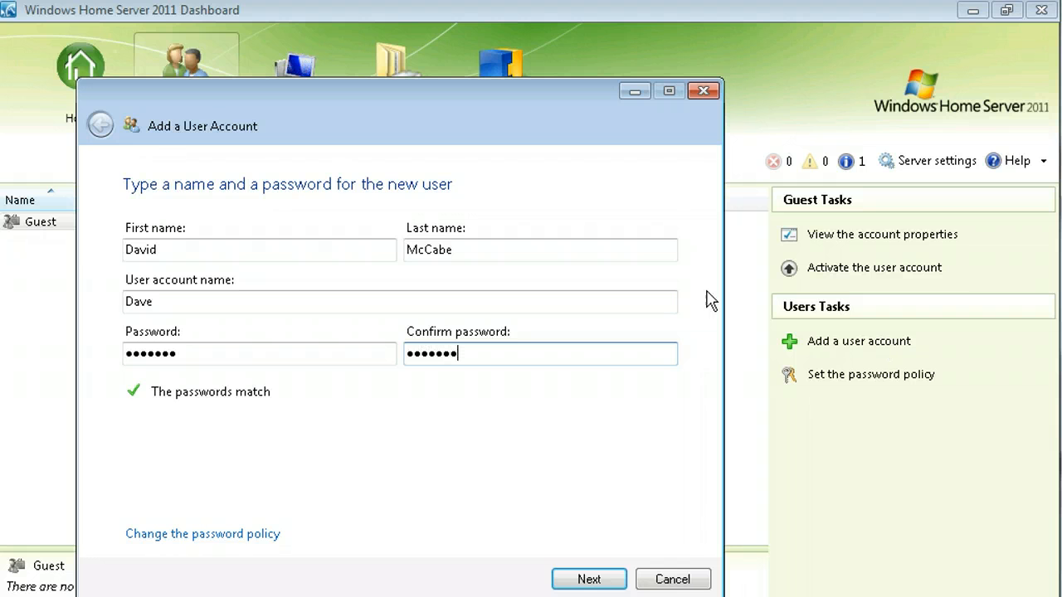
{"action": "left_click", "coordinate": [575, 581]}
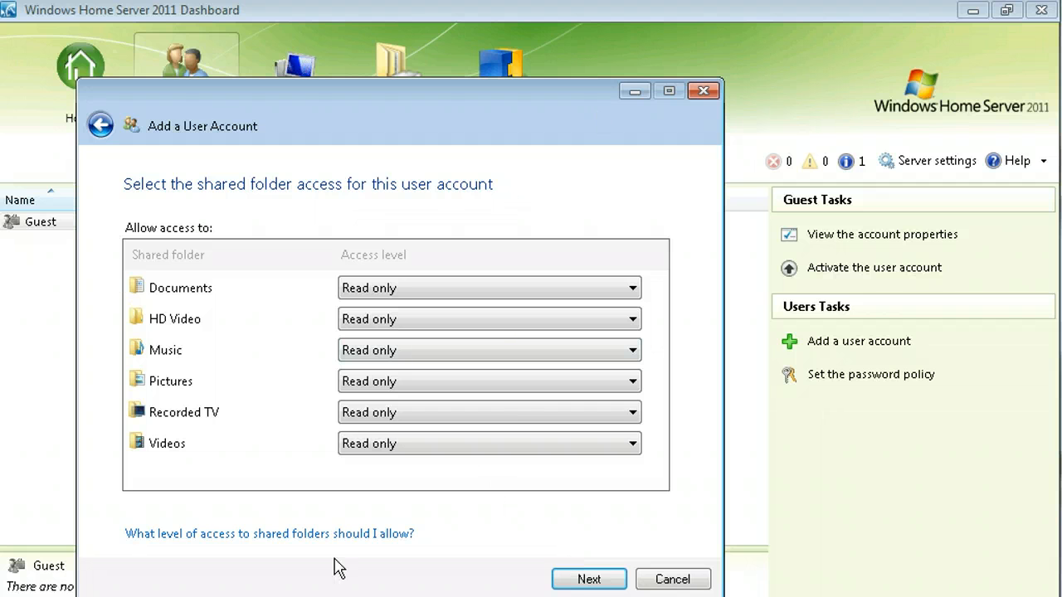
Give Documents, HD Video, Music, Pictures, Recorded TV and Videos Read/Write access.
{"action": "left_click", "coordinate": [633, 290]}
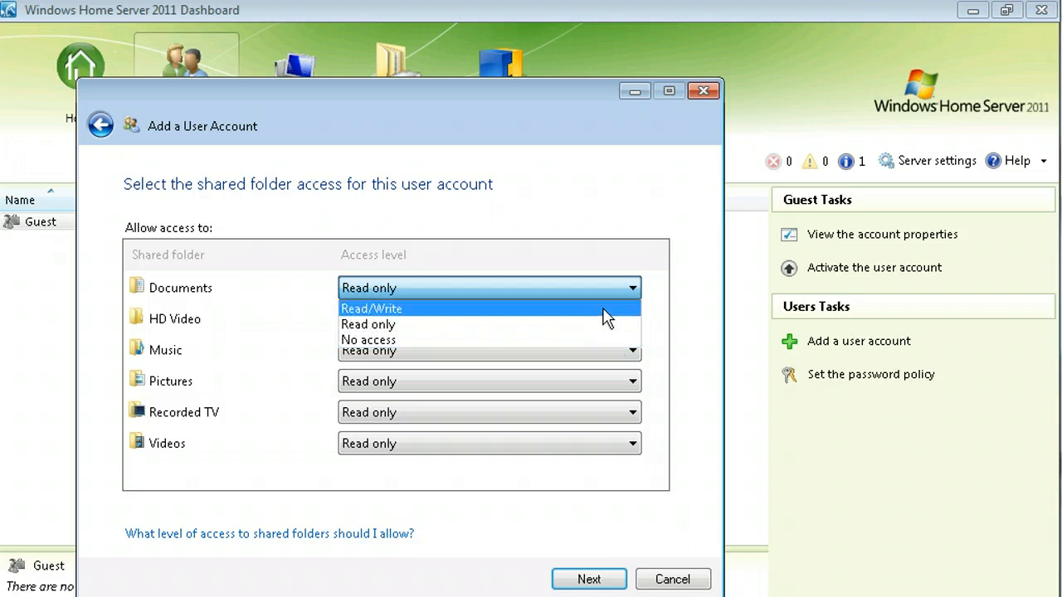
{"action": "left_click", "coordinate": [608, 310]}
{"action": "left_click", "coordinate": [633, 322]}
{"action": "left_click", "coordinate": [623, 340]}
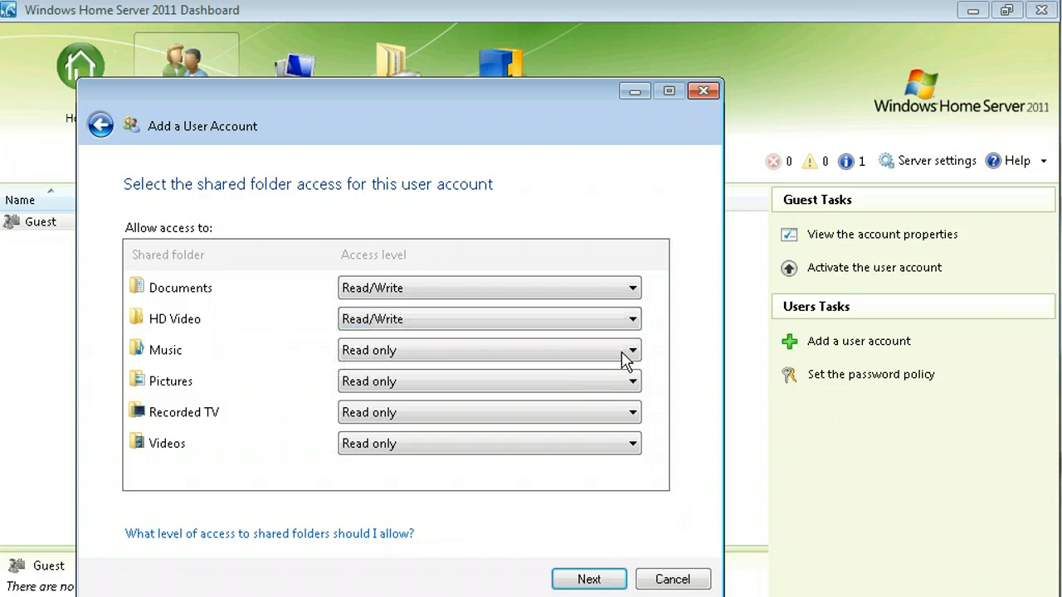
{"action": "left_click", "coordinate": [631, 353]}
{"action": "left_click", "coordinate": [626, 371]}
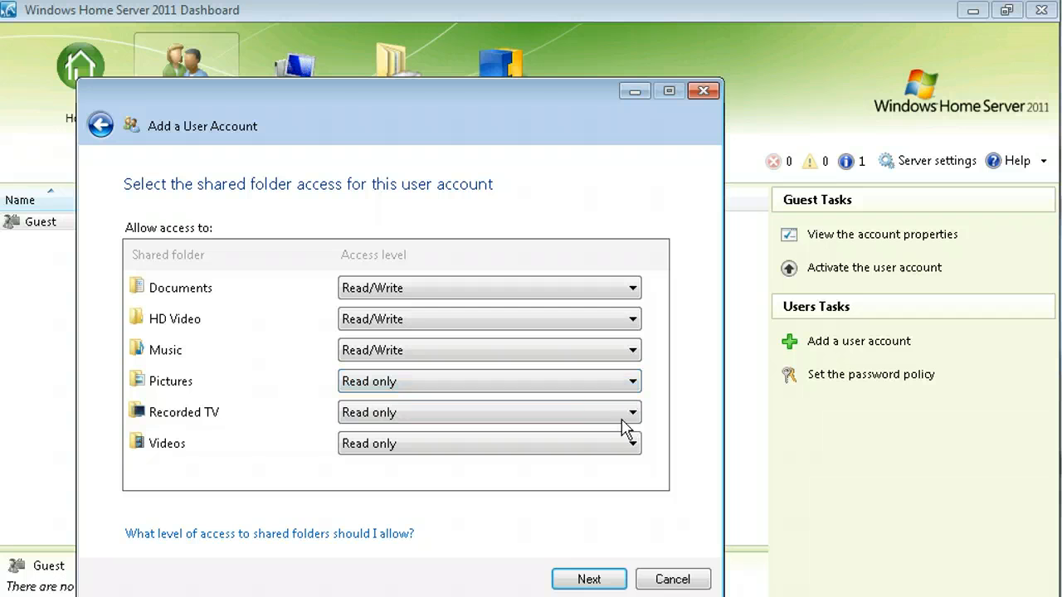
{"action": "left_click", "coordinate": [633, 383]}
{"action": "left_click", "coordinate": [612, 401]}
{"action": "left_click", "coordinate": [630, 415]}
{"action": "left_click", "coordinate": [623, 433]}
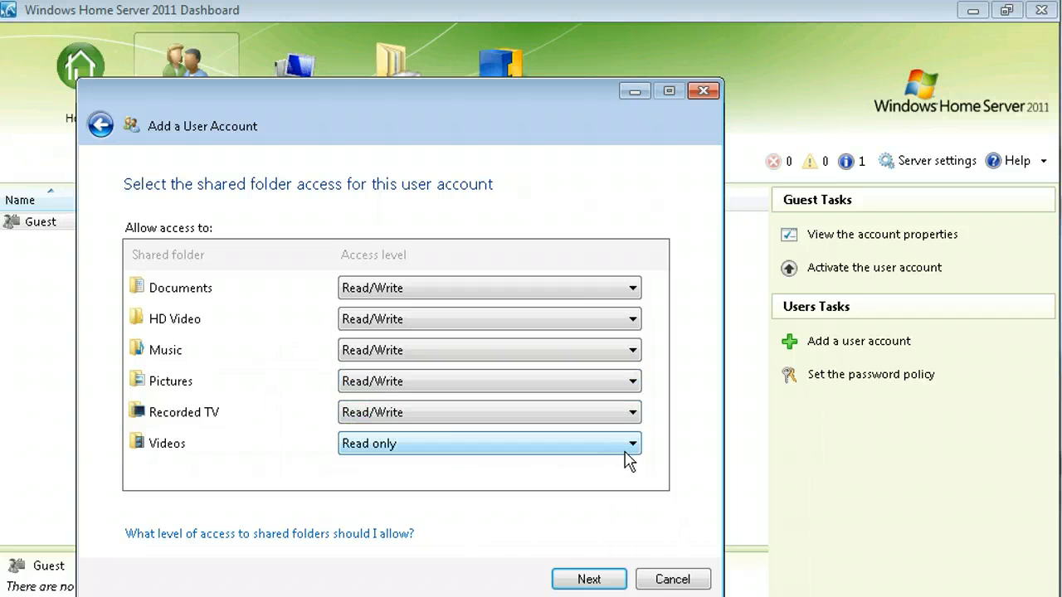
{"action": "left_click", "coordinate": [635, 446]}
{"action": "left_click", "coordinate": [587, 465]}
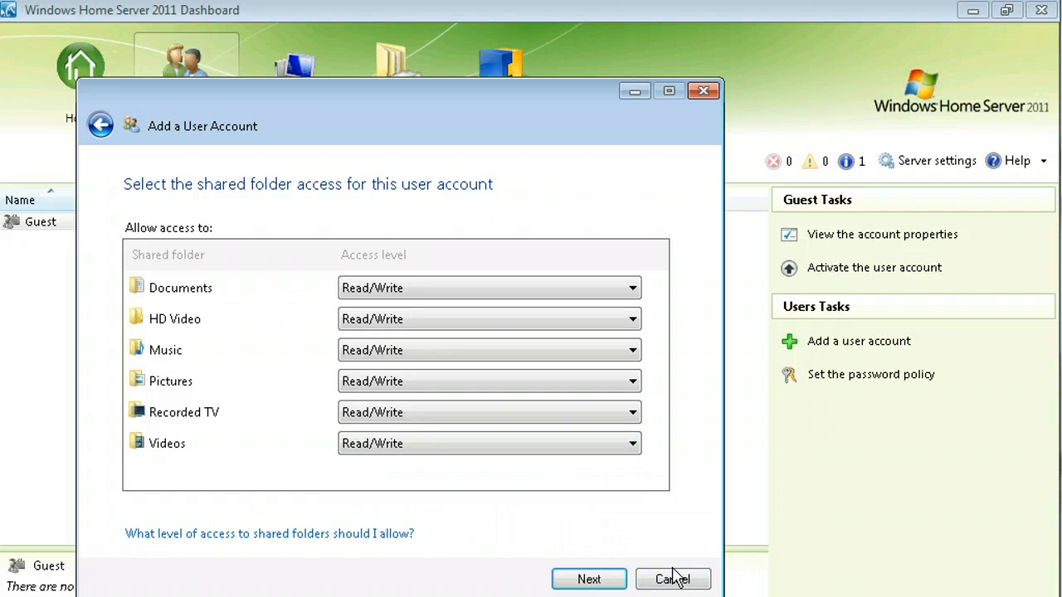
{"action": "left_click", "coordinate": [615, 583]}
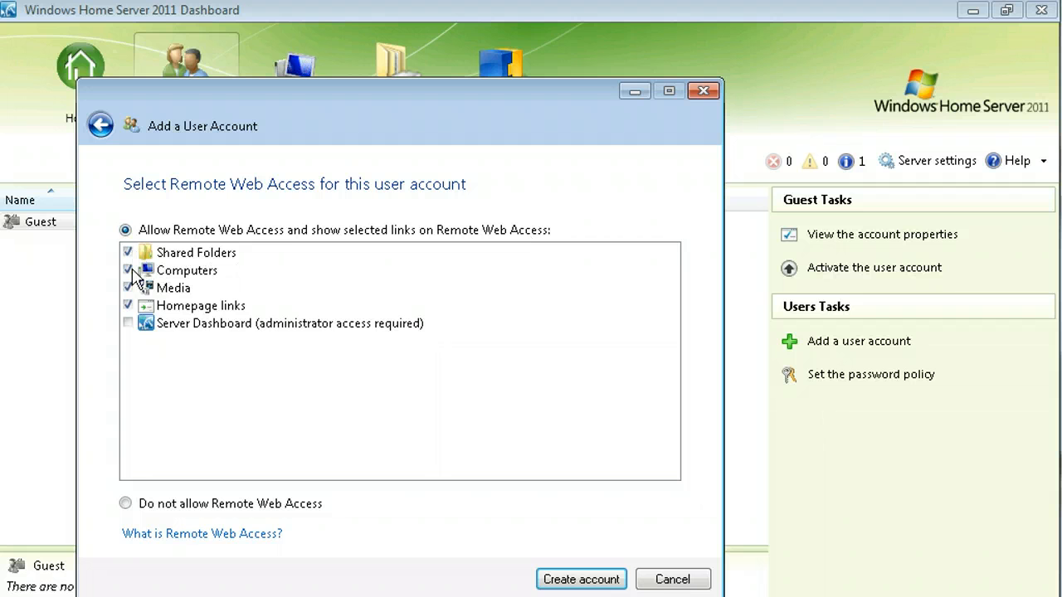
Add the Server Dashboard link to remote web access and create the account.
{"action": "left_click", "coordinate": [127, 323]}
{"action": "left_click", "coordinate": [600, 579]}
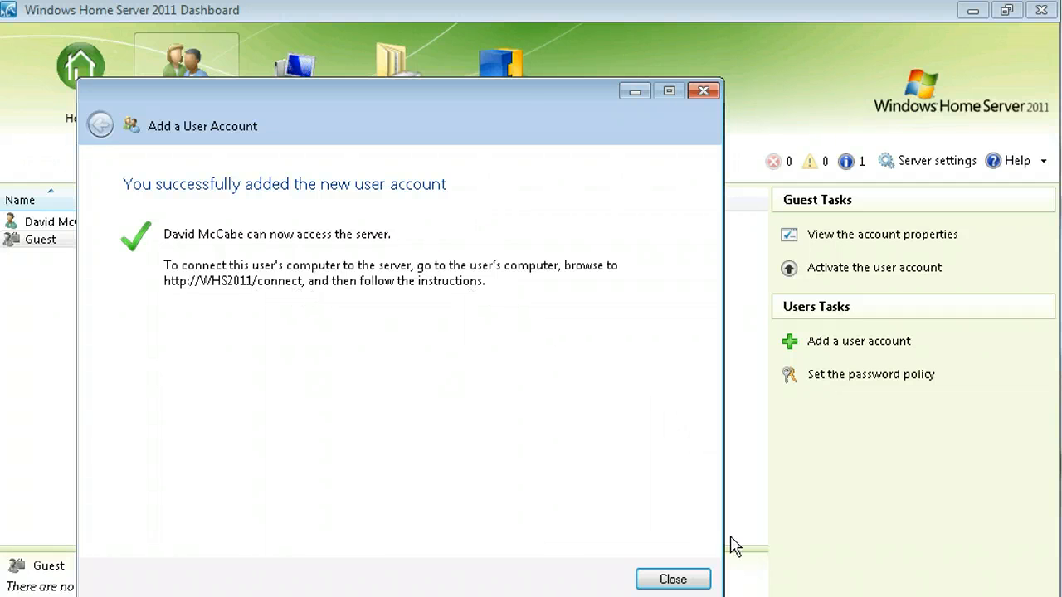
Widen the Users Name column, then preview Medium and Strong password policies and cancel unchanged.
{"action": "left_click", "coordinate": [673, 579]}
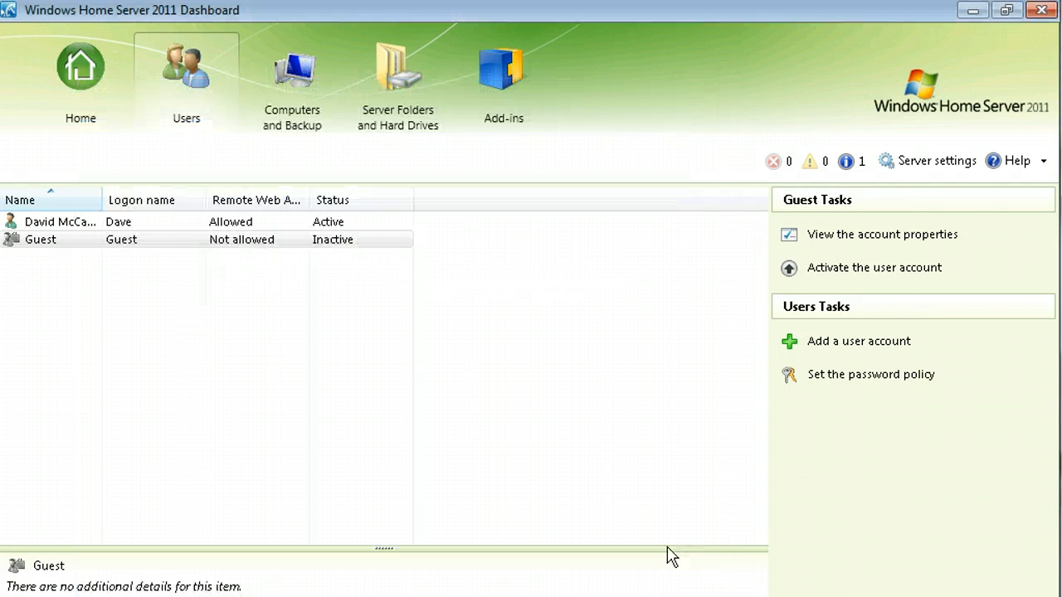
{"action": "double_click", "coordinate": [102, 199]}
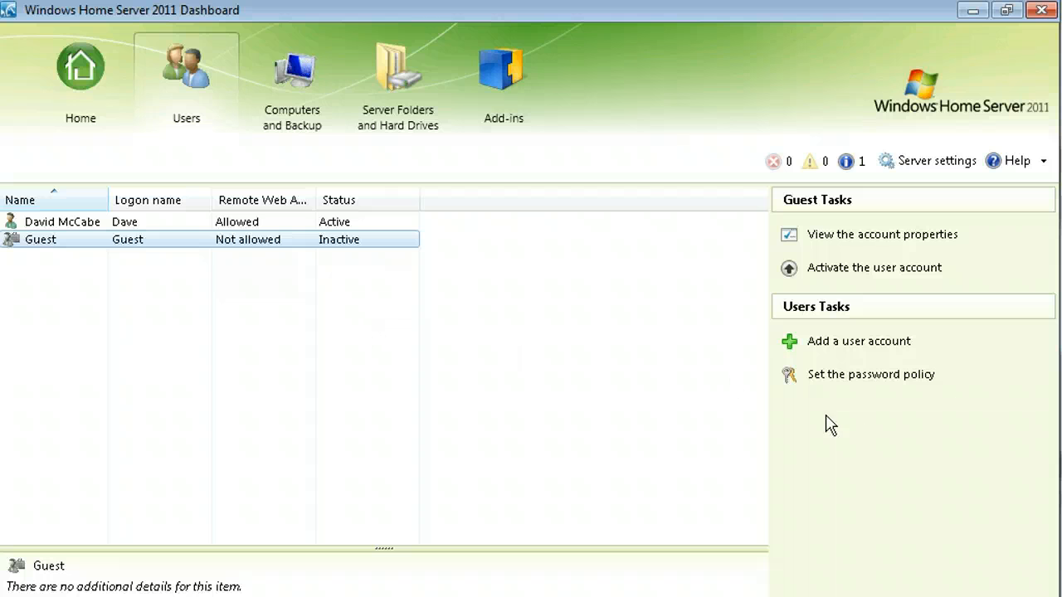
{"action": "left_click", "coordinate": [852, 378]}
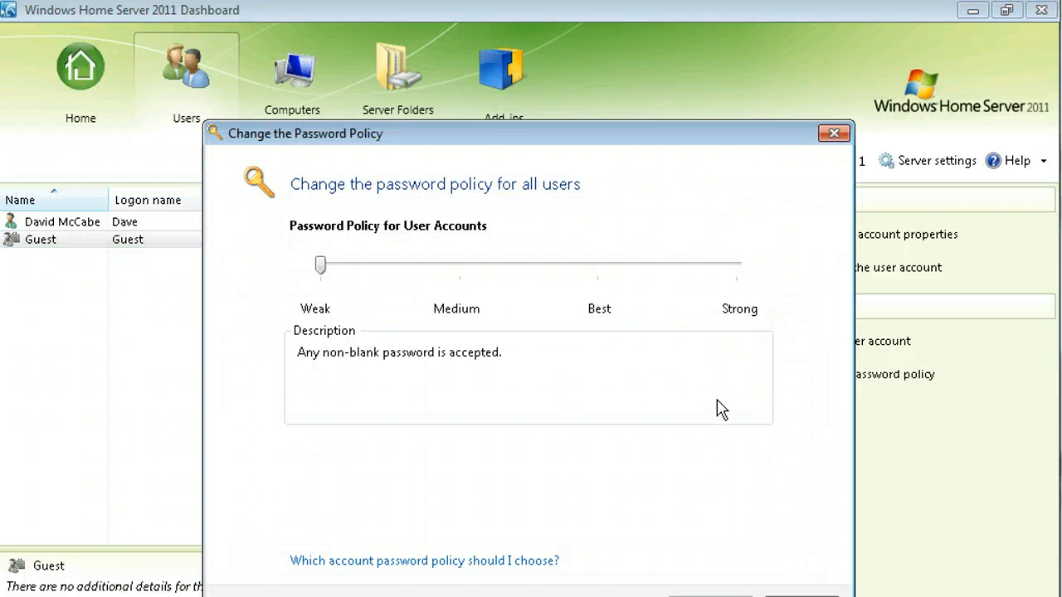
{"action": "left_click_drag", "start_coordinate": [673, 132], "coordinate": [679, 91]}
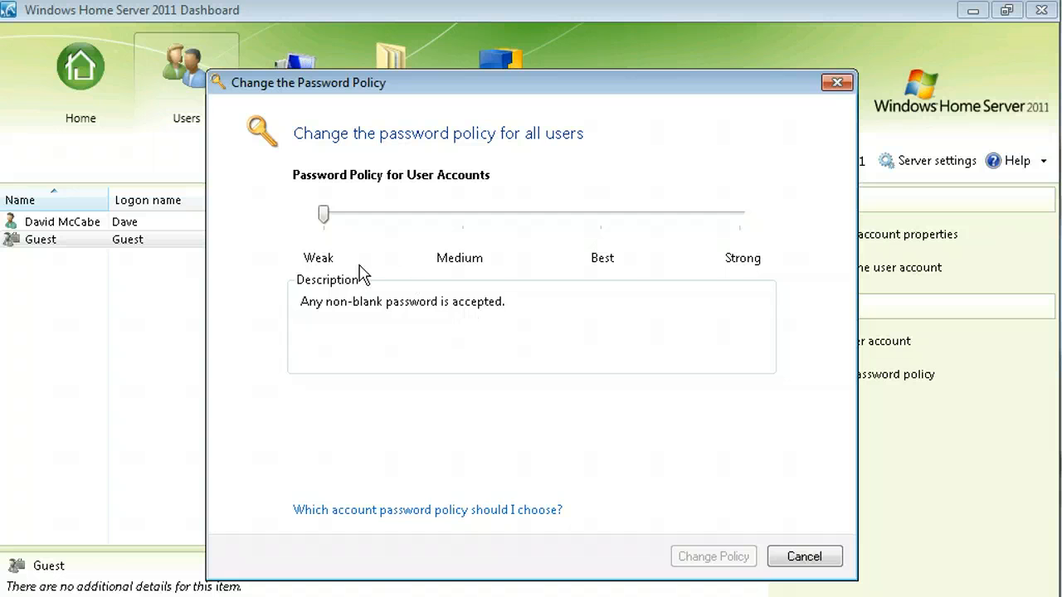
{"action": "left_click_drag", "start_coordinate": [326, 222], "coordinate": [609, 216]}
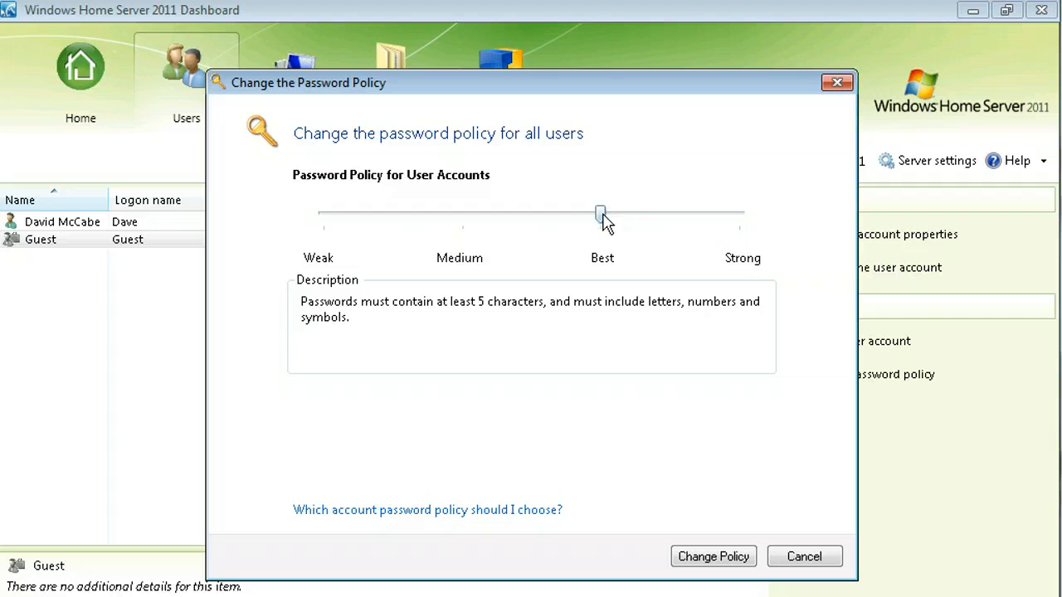
{"action": "left_click_drag", "start_coordinate": [602, 216], "coordinate": [773, 230]}
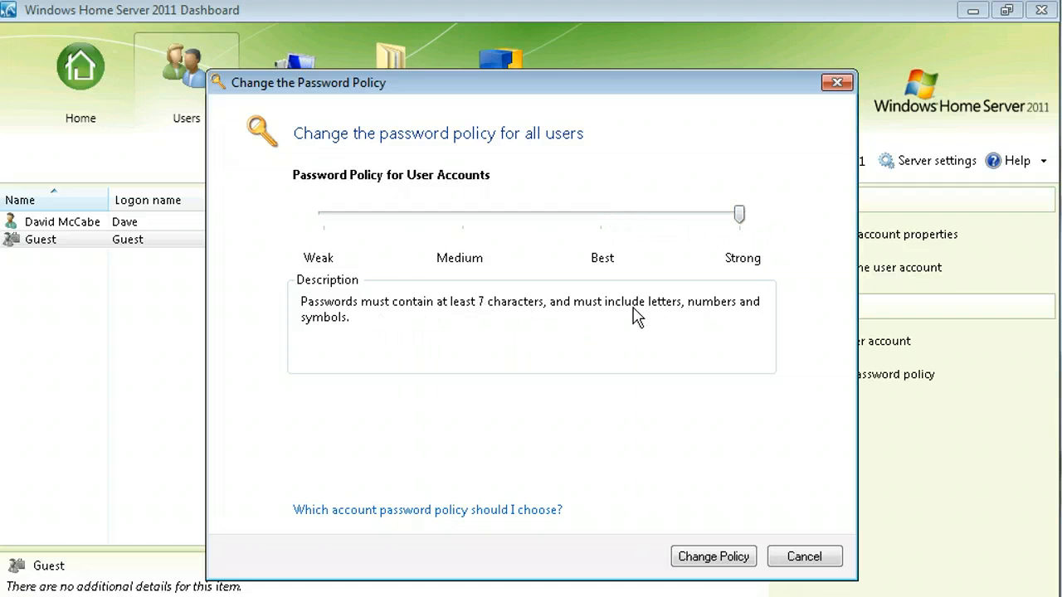
{"action": "left_click_drag", "start_coordinate": [741, 217], "coordinate": [279, 262]}
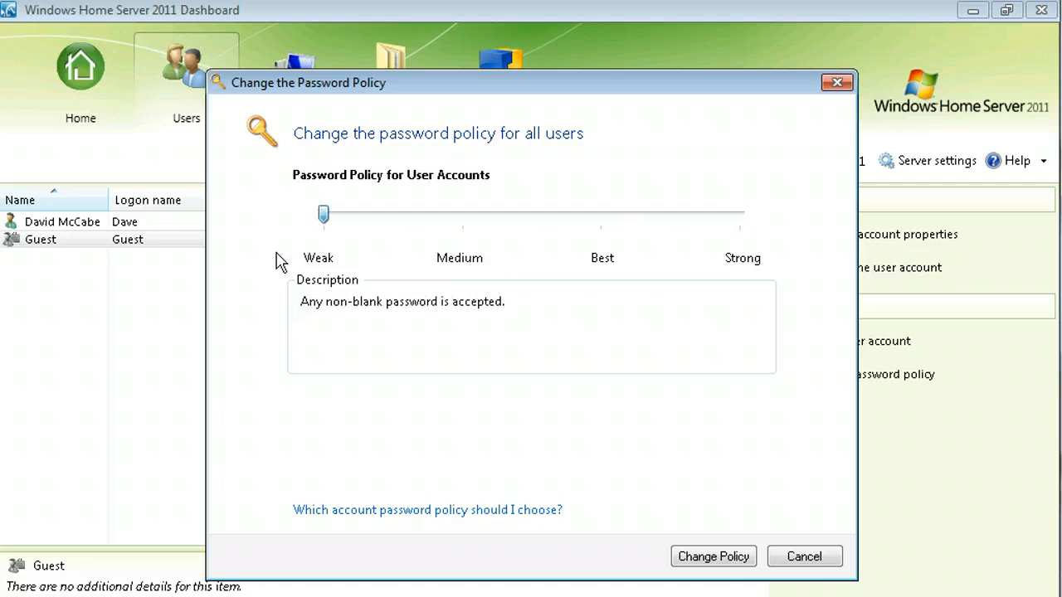
{"action": "left_click", "coordinate": [791, 563]}
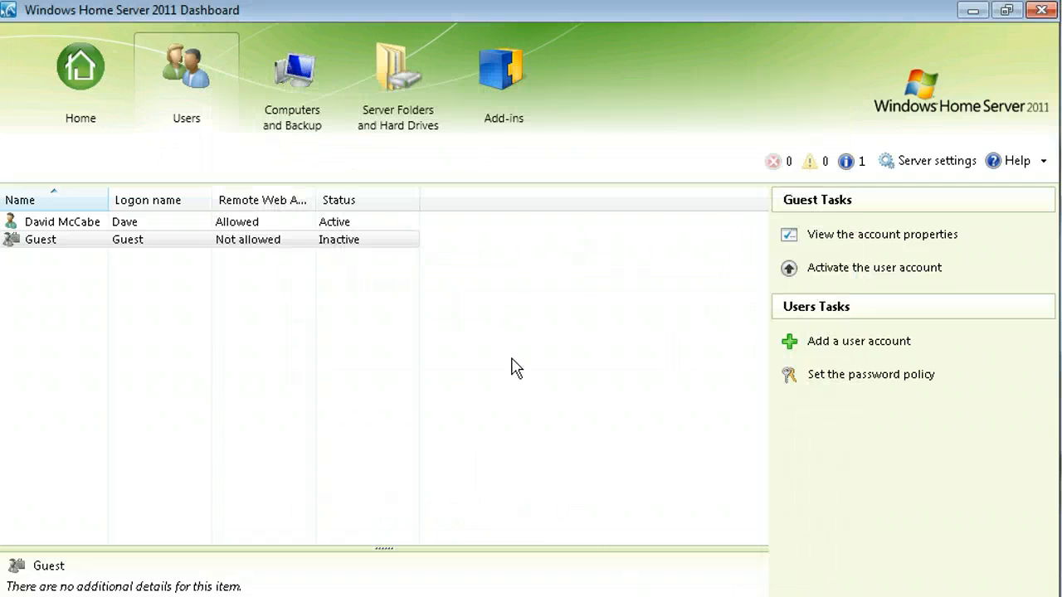
{"action": "left_click", "coordinate": [297, 113]}
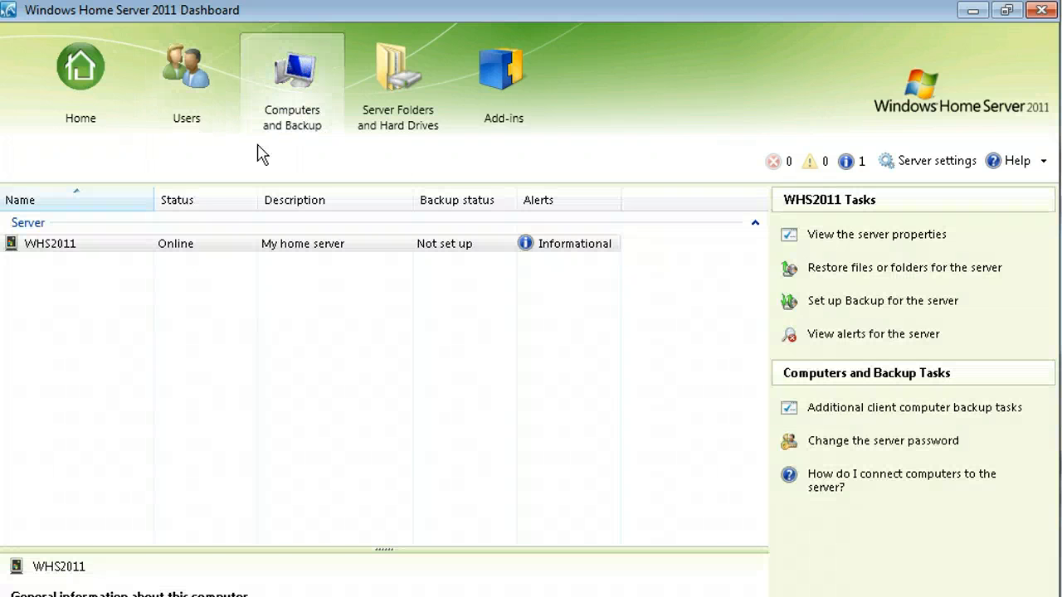
{"action": "left_click", "coordinate": [56, 248]}
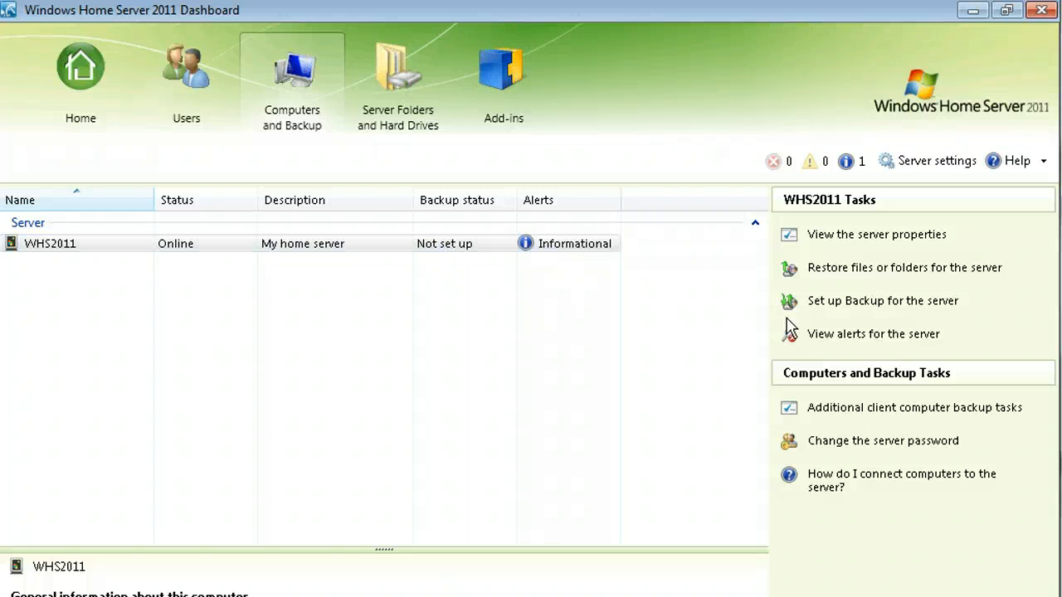
{"action": "left_click", "coordinate": [904, 239]}
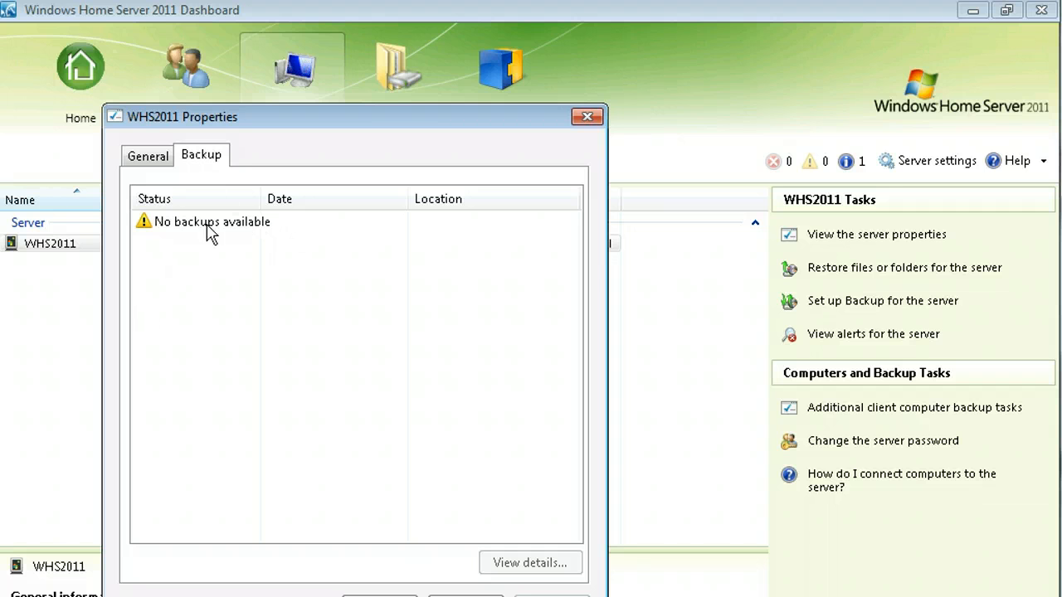
{"action": "left_click", "coordinate": [141, 162]}
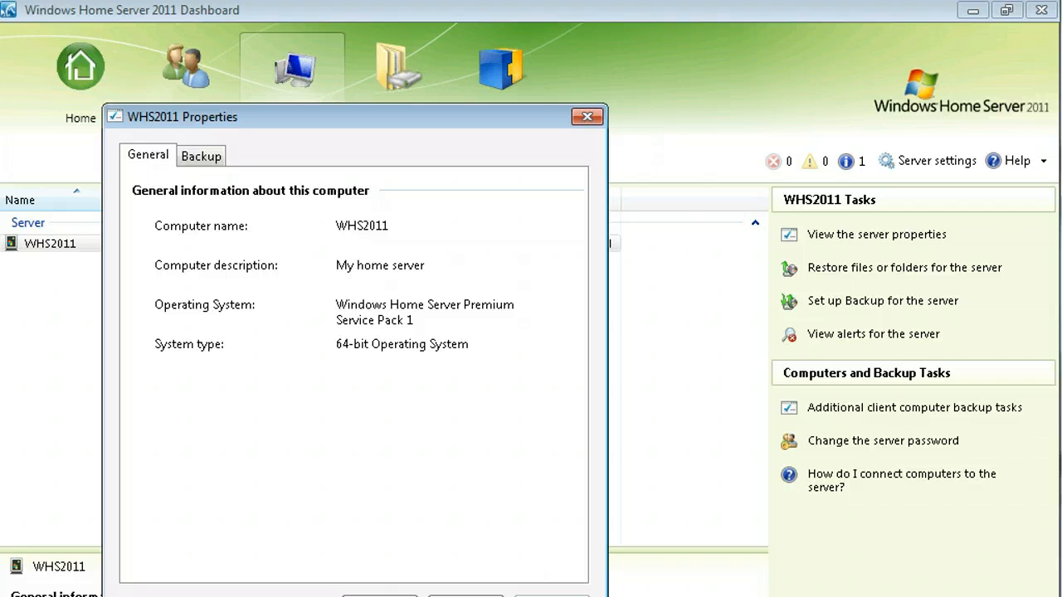
{"action": "left_click_drag", "start_coordinate": [494, 123], "coordinate": [507, 69]}
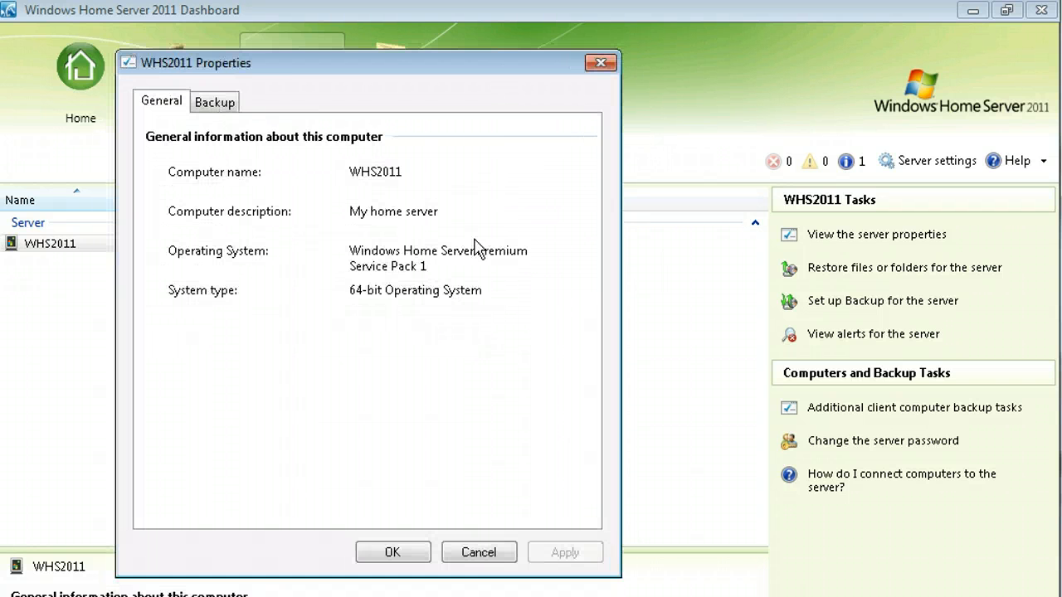
{"action": "left_click", "coordinate": [484, 553]}
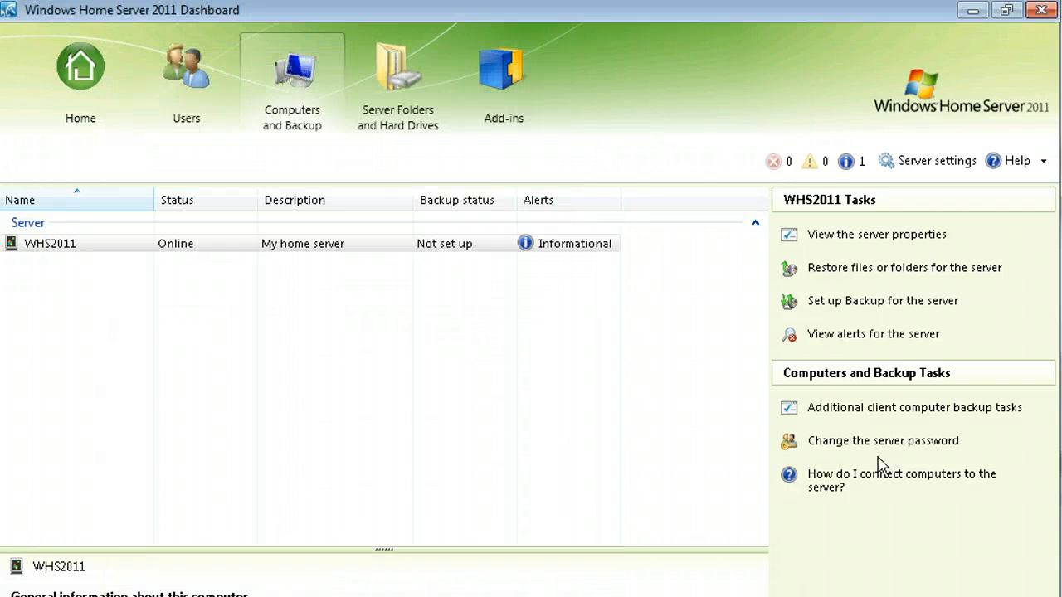
Try restoring files and setting up server backup, then open the additional client backup tasks.
{"action": "left_click", "coordinate": [905, 269]}
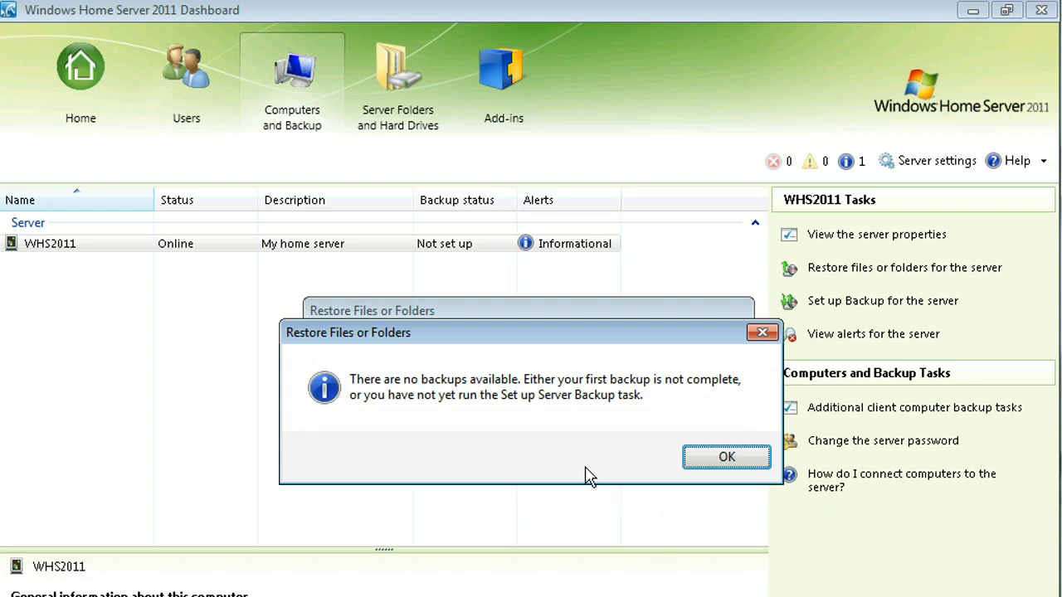
{"action": "left_click", "coordinate": [731, 462]}
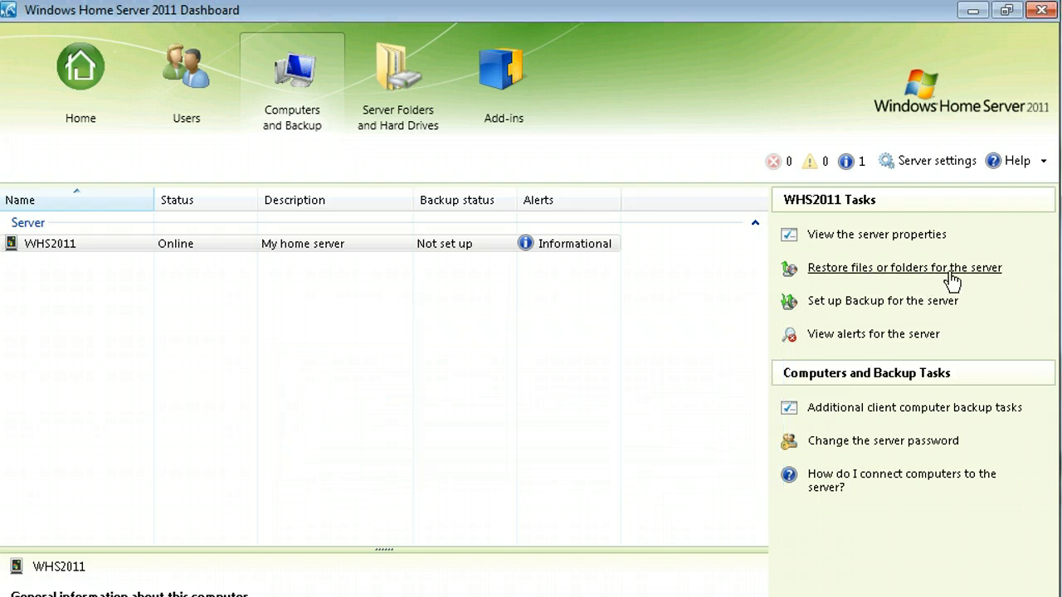
{"action": "left_click", "coordinate": [860, 306]}
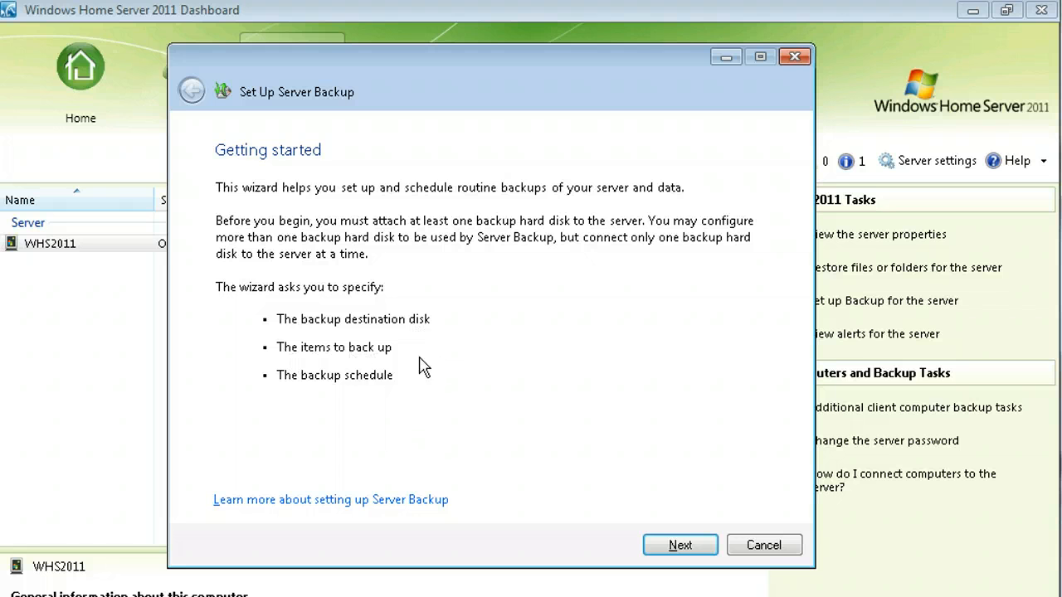
{"action": "left_click", "coordinate": [764, 546]}
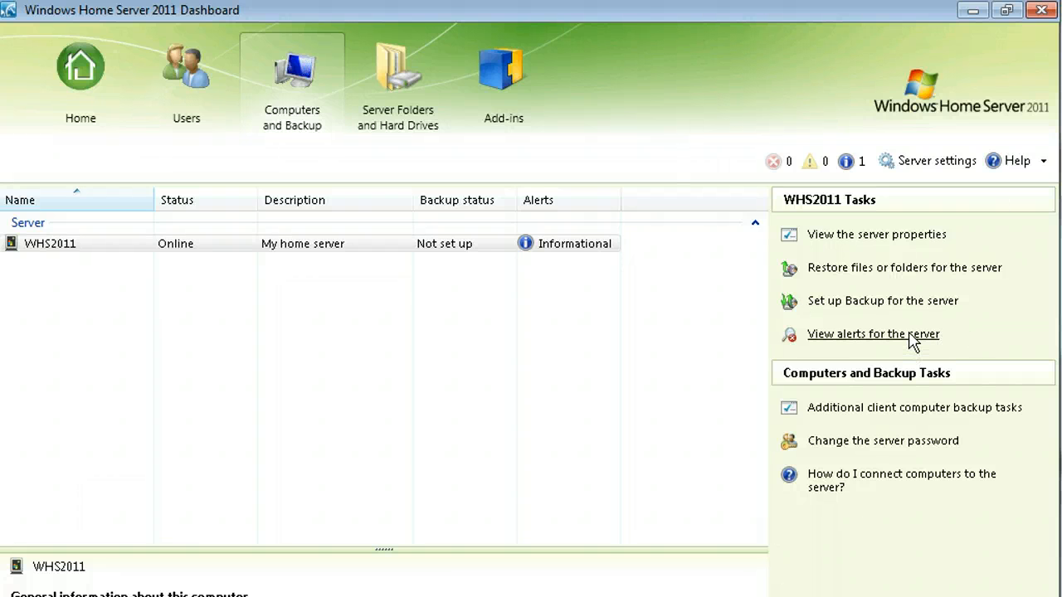
{"action": "left_click", "coordinate": [929, 415]}
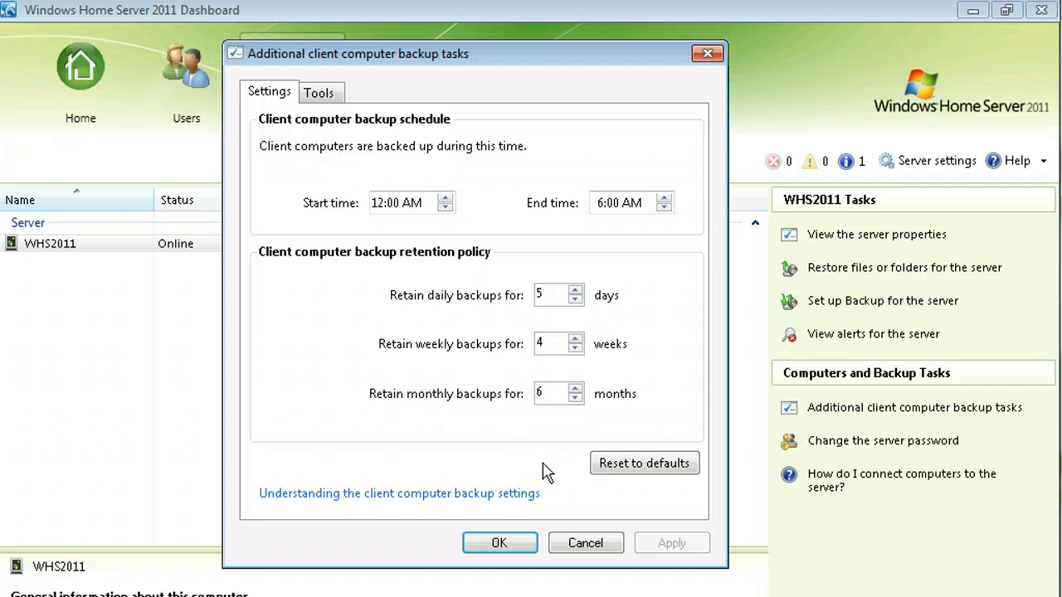
Switch the backup tasks dialog to its Tools page with backup repair and recovery key options.
{"action": "left_click", "coordinate": [335, 96]}
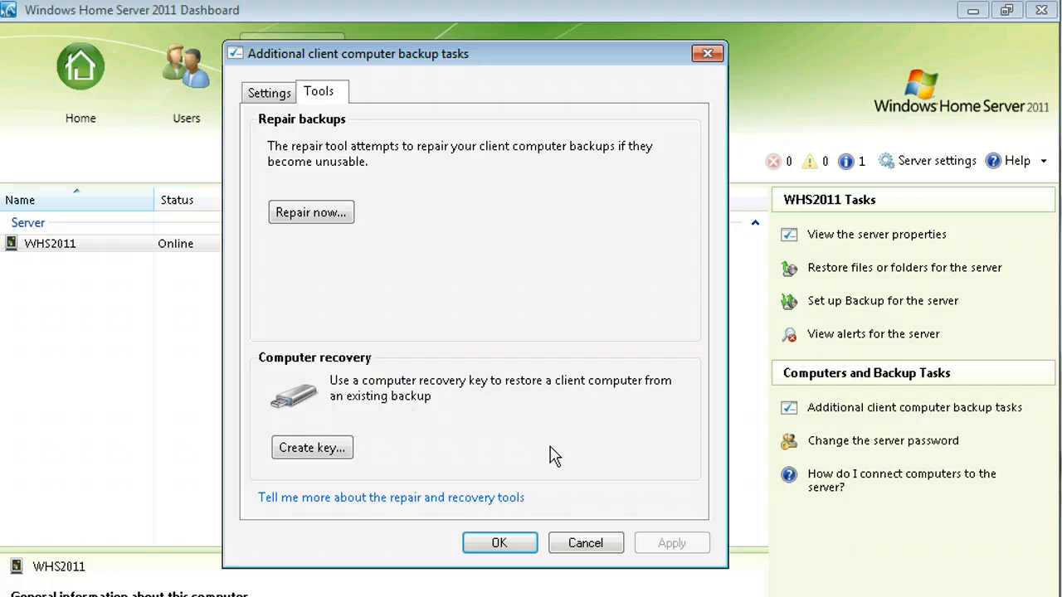
Close the backup tasks dialog and go to the Server Folders and Hard Drives page.
{"action": "left_click", "coordinate": [587, 548]}
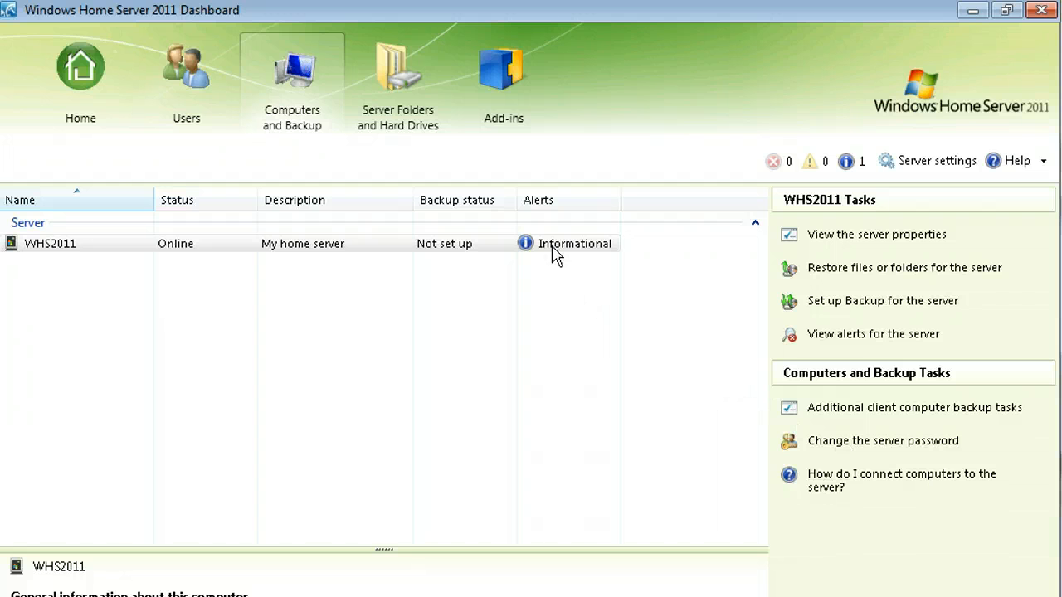
{"action": "left_click", "coordinate": [414, 93]}
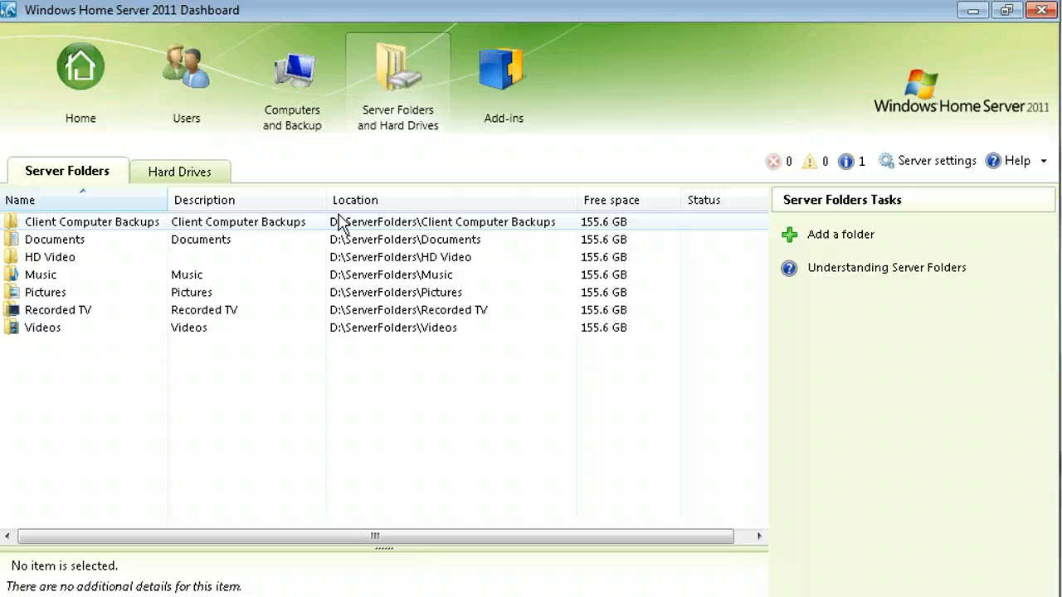
{"action": "left_click", "coordinate": [181, 172]}
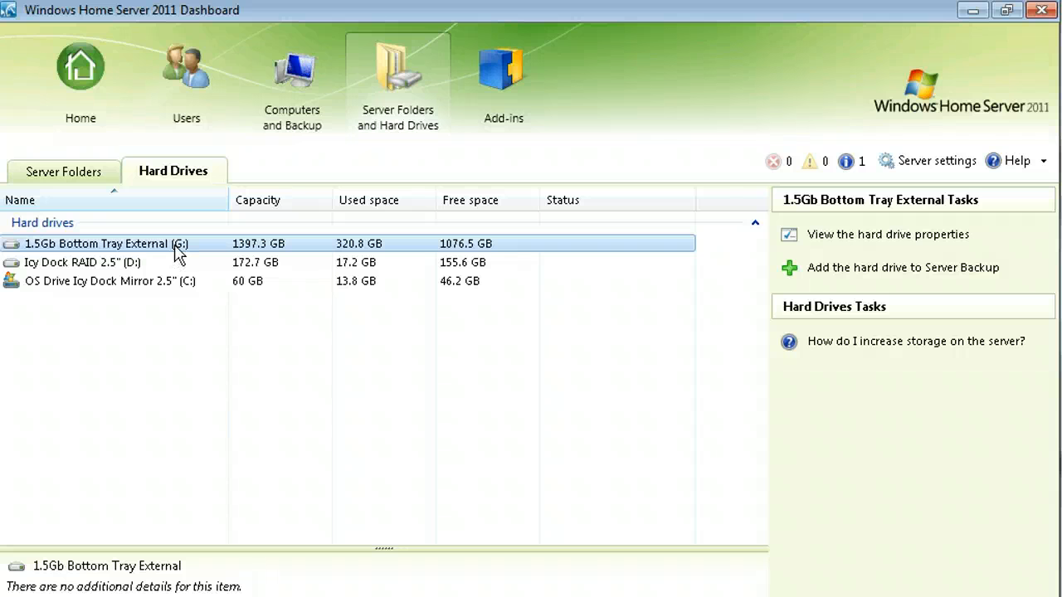
{"action": "left_click", "coordinate": [65, 171]}
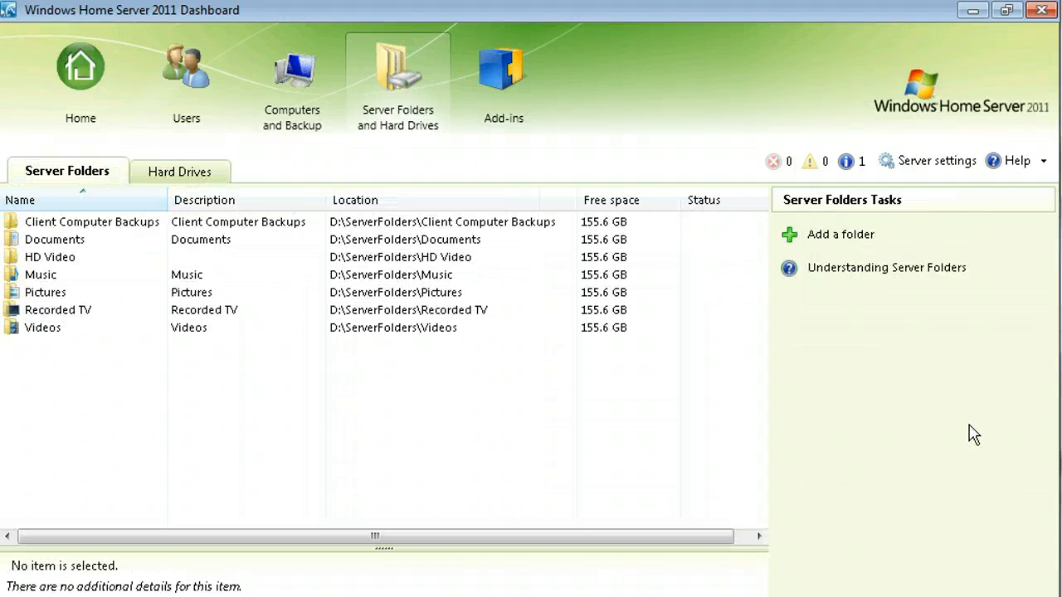
Start a new server folder named Test.
{"action": "left_click", "coordinate": [848, 239]}
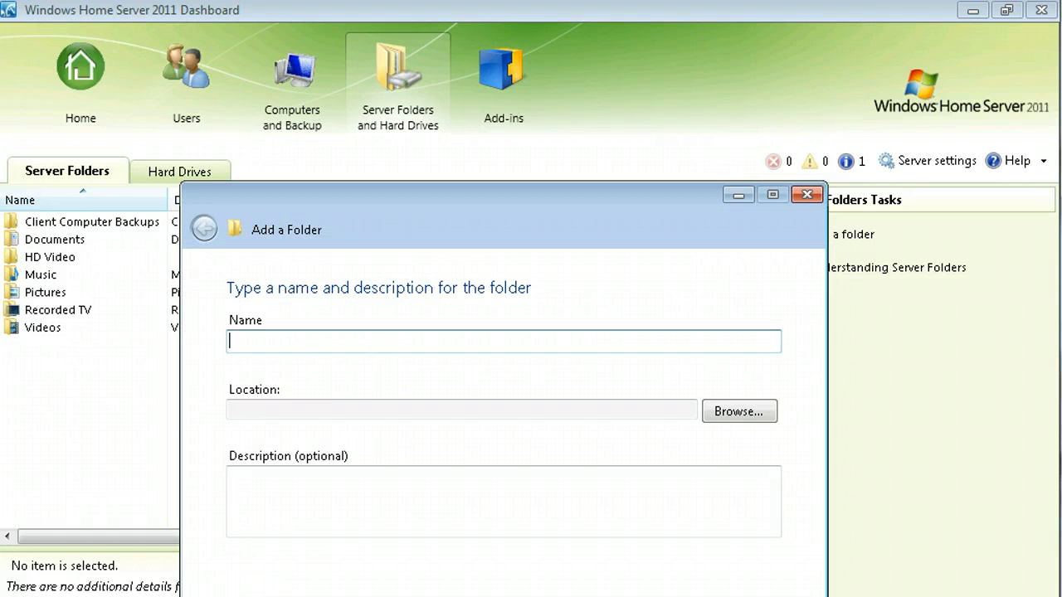
{"action": "type", "text": "Test"}
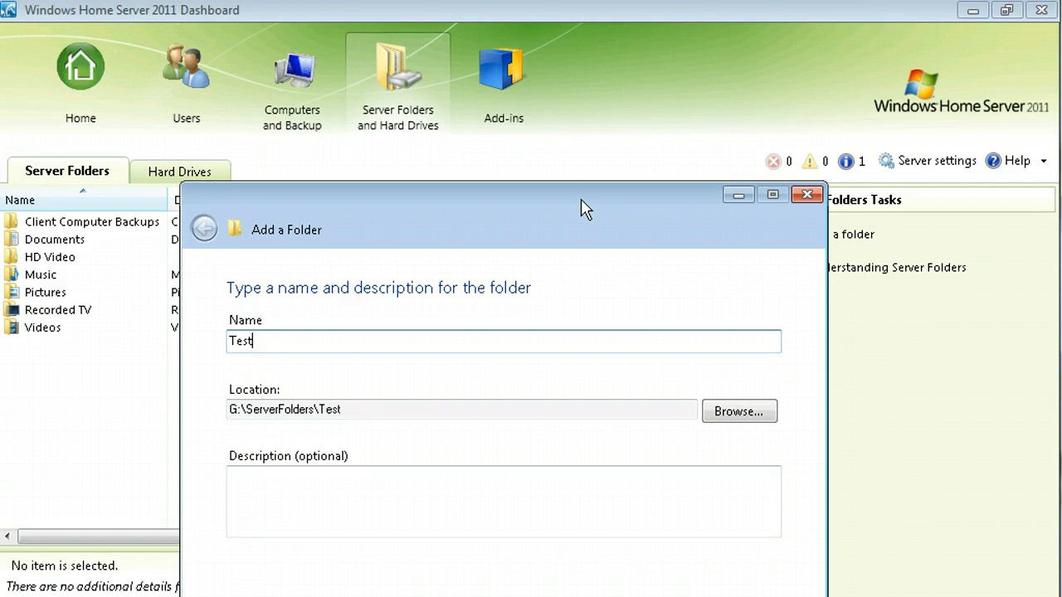
{"action": "left_click_drag", "start_coordinate": [584, 209], "coordinate": [675, 118]}
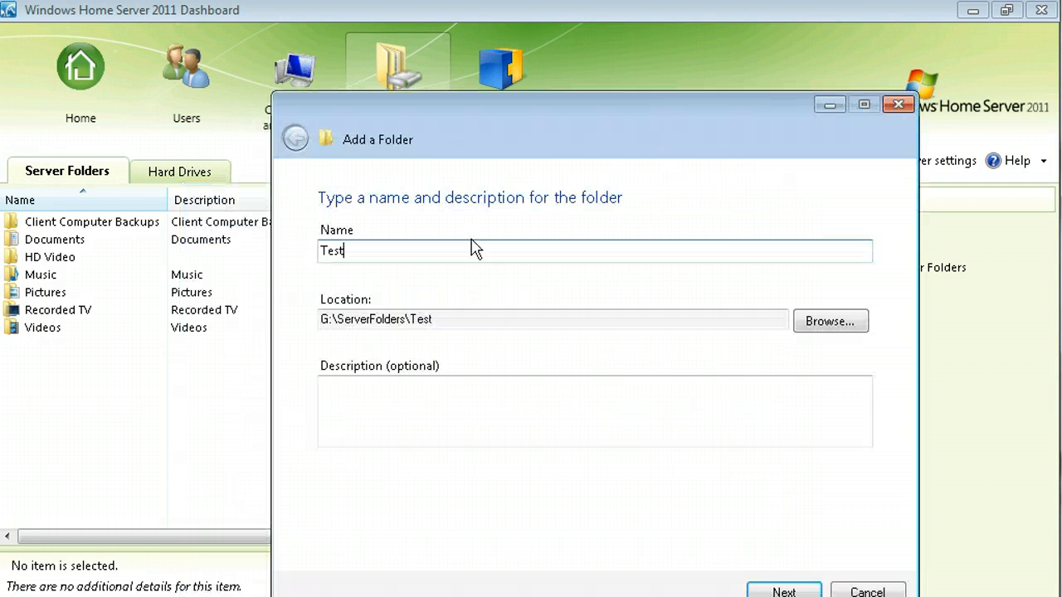
Try D: and D:\ServerFolders as the folder location, both rejected as invalid.
{"action": "left_click", "coordinate": [821, 325]}
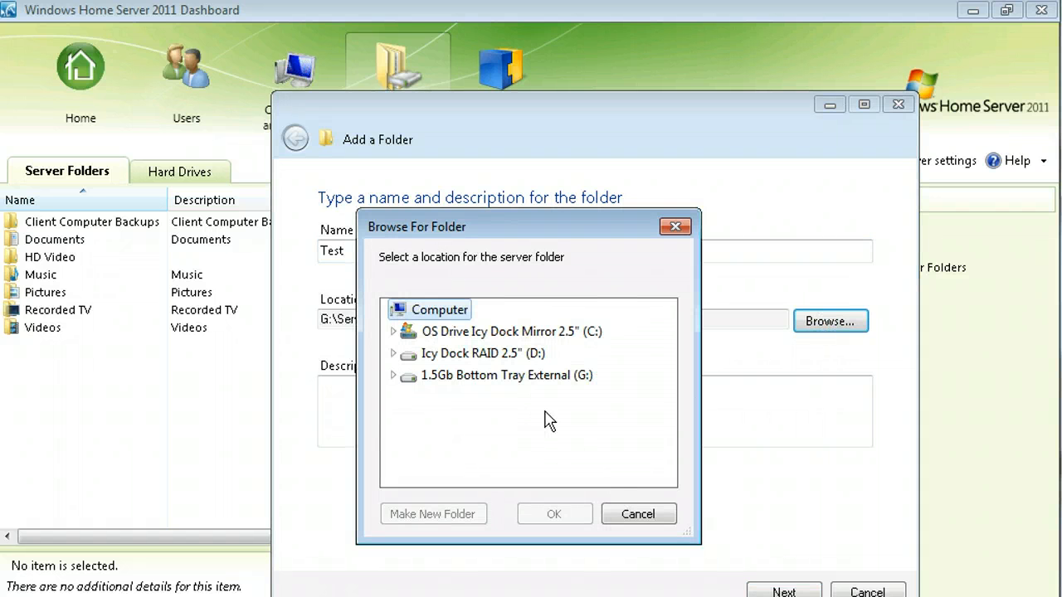
{"action": "left_click", "coordinate": [478, 355]}
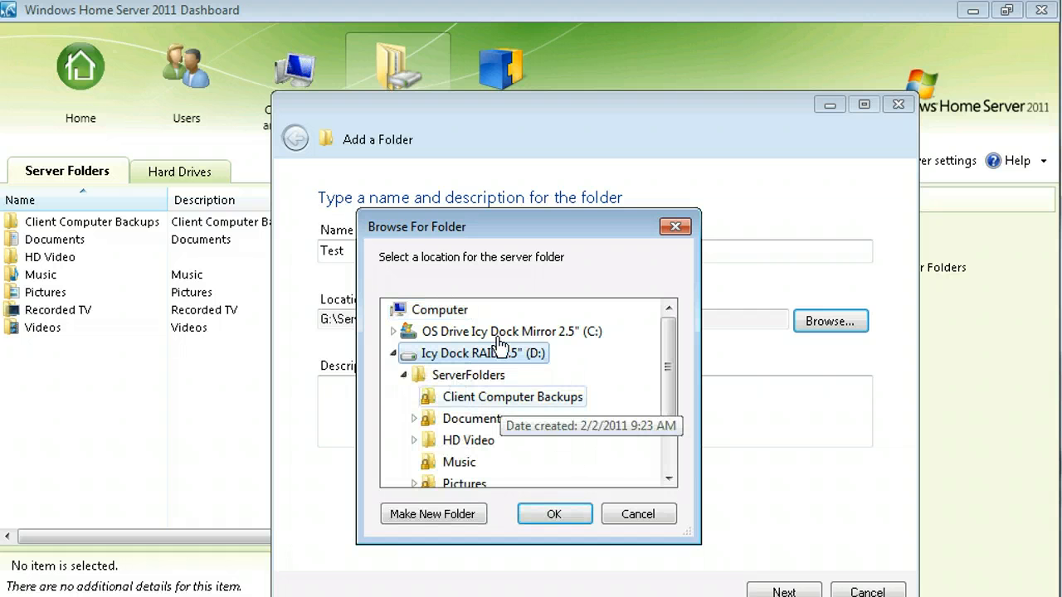
{"action": "left_click", "coordinate": [570, 516]}
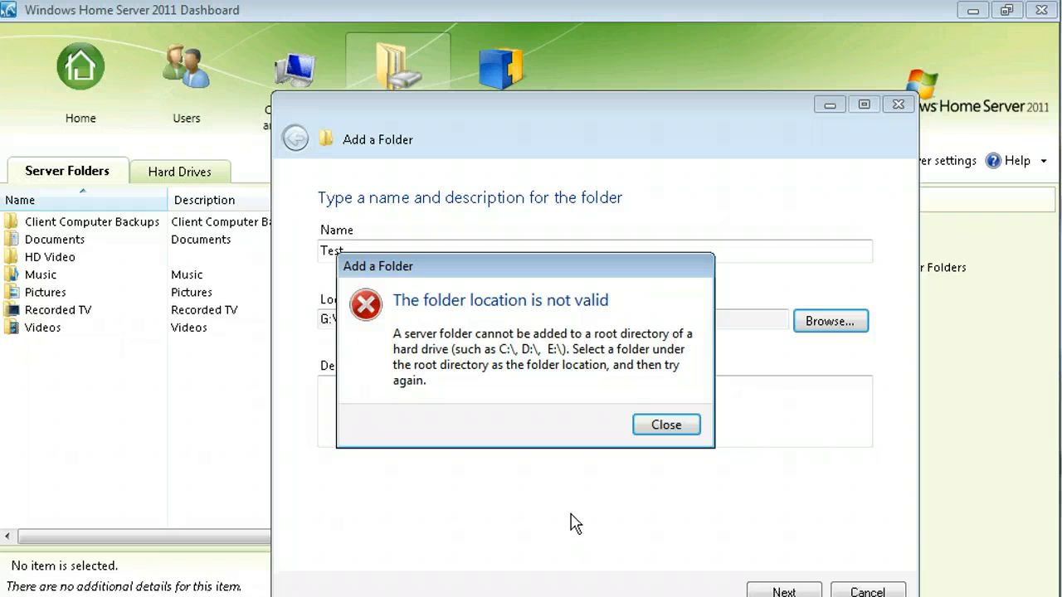
{"action": "left_click", "coordinate": [668, 426]}
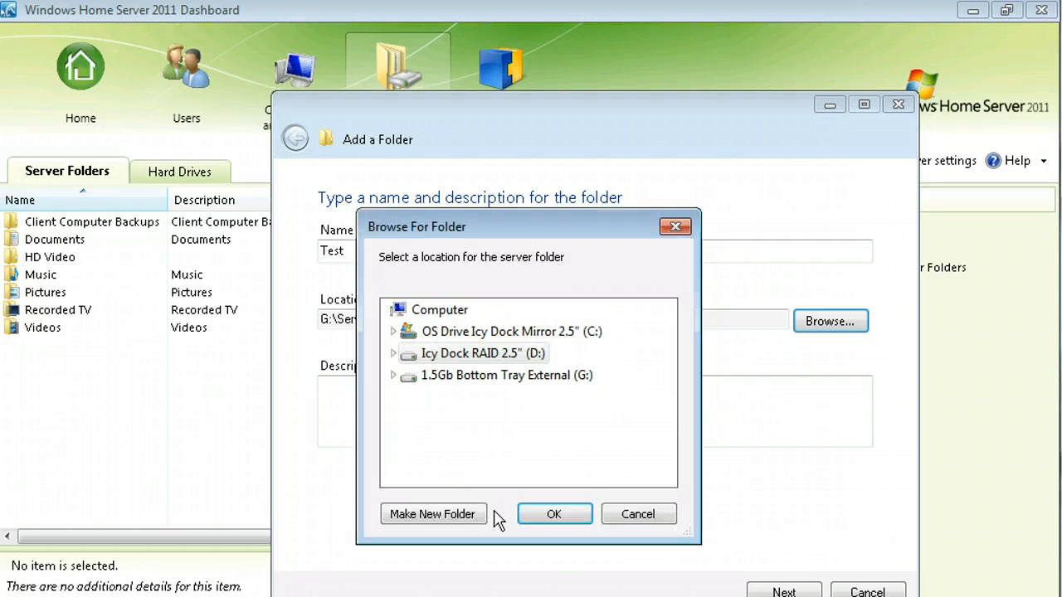
{"action": "left_click", "coordinate": [393, 353]}
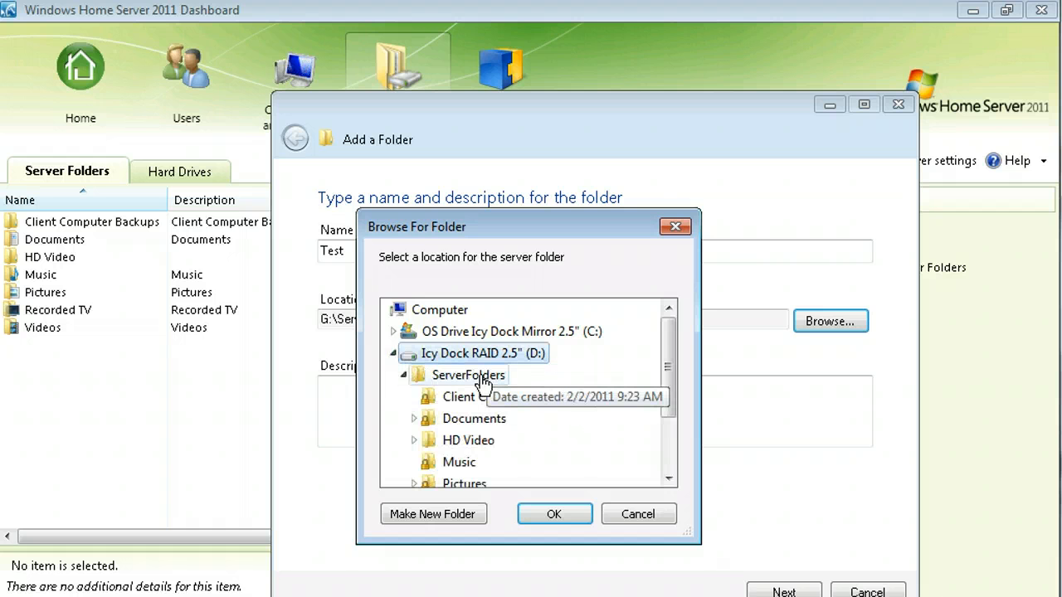
{"action": "left_click", "coordinate": [481, 377]}
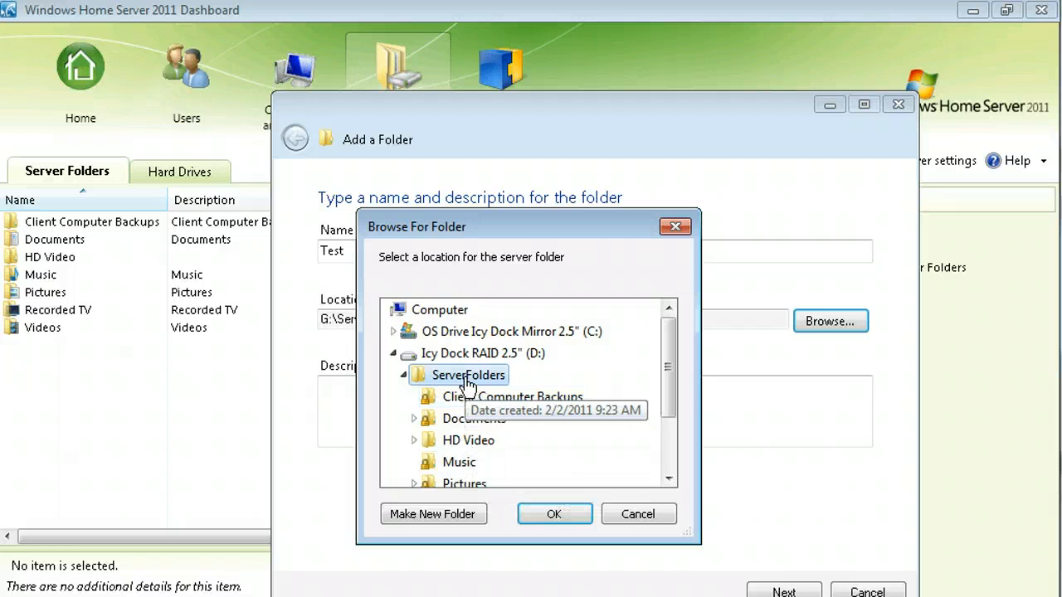
{"action": "left_click", "coordinate": [546, 516]}
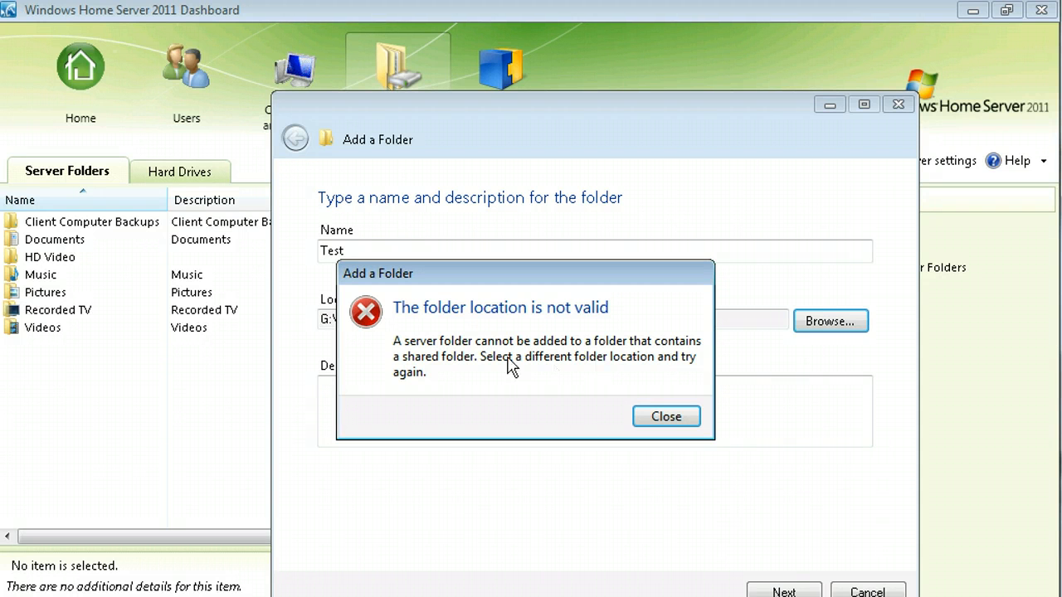
{"action": "left_click", "coordinate": [670, 422]}
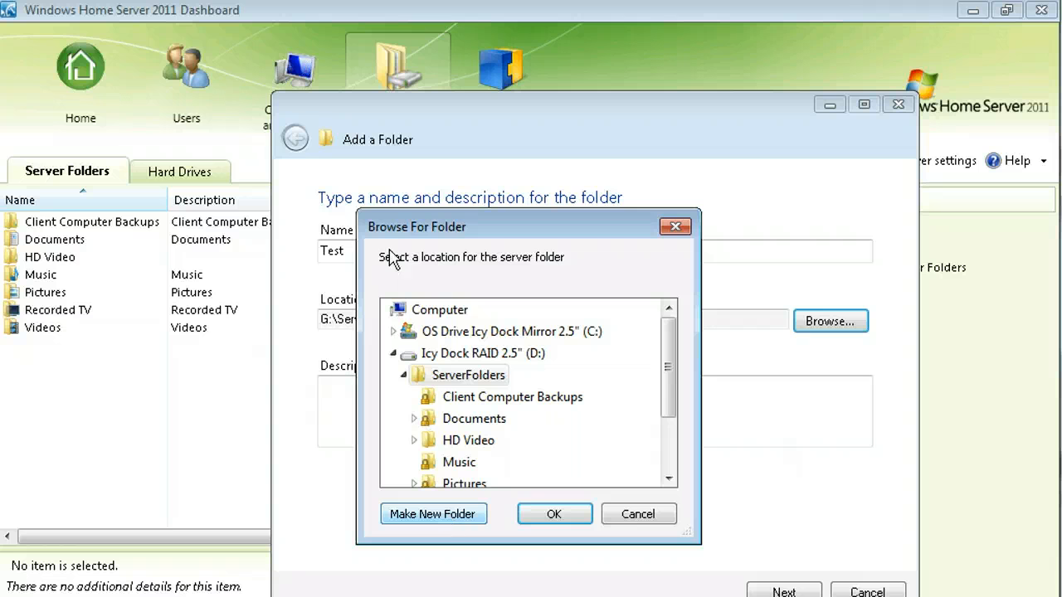
Create a new Test folder under D:\ServerFolders and accept it as the location.
{"action": "left_click_drag", "start_coordinate": [415, 229], "coordinate": [575, 184]}
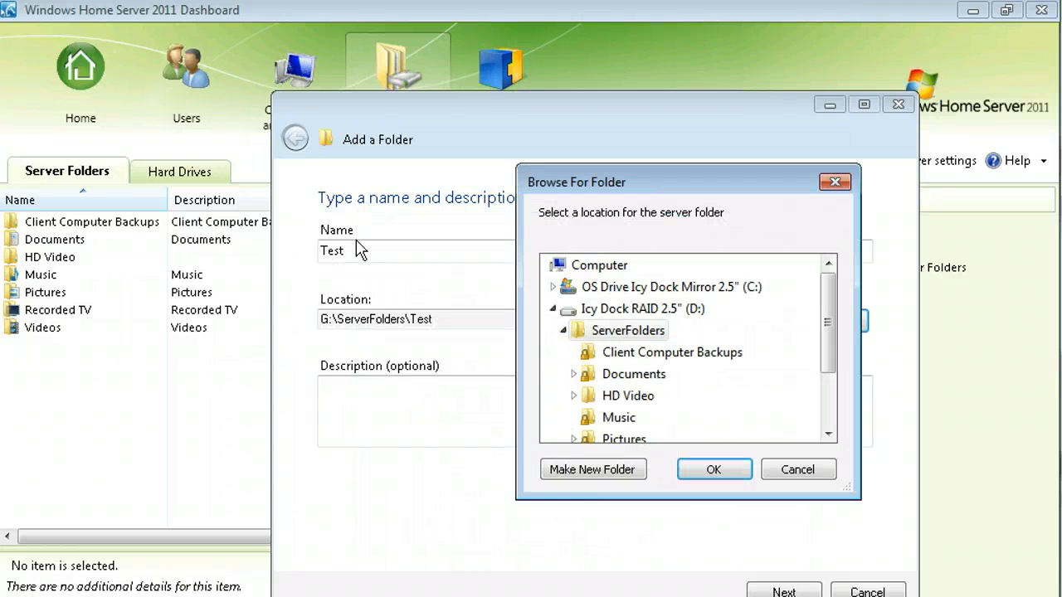
{"action": "left_click", "coordinate": [596, 470]}
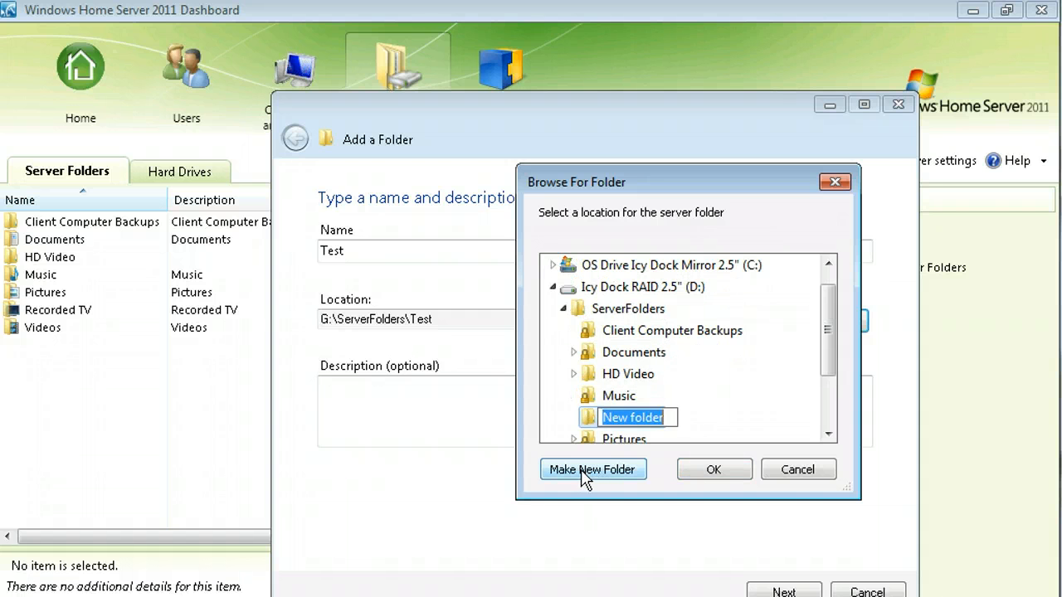
{"action": "type", "text": "Test"}
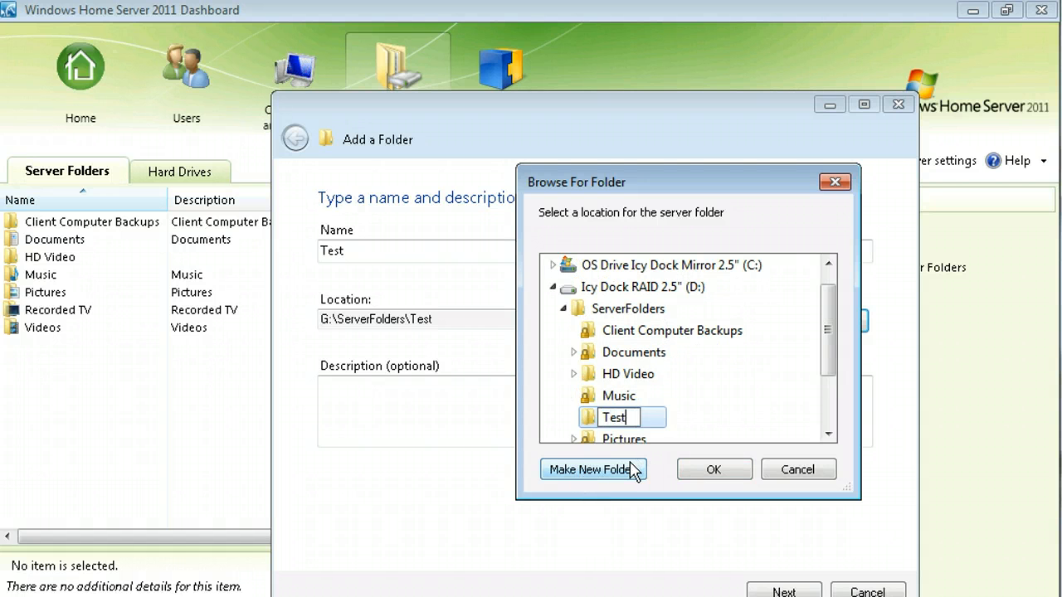
{"action": "key", "text": "Return"}
{"action": "left_click", "coordinate": [722, 479]}
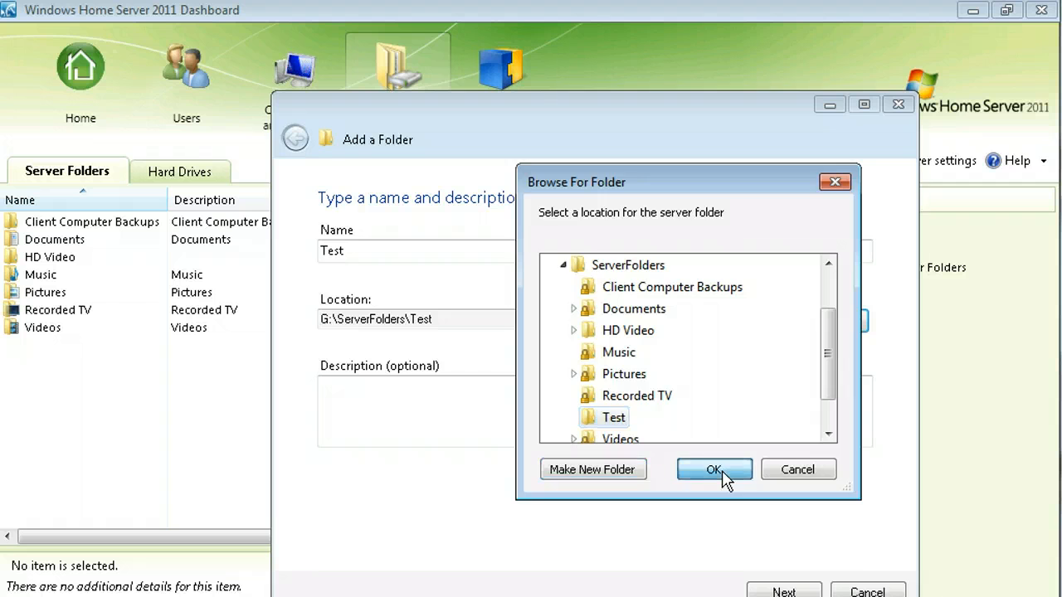
Describe the folder as Test, give Everyone full access, and finish the wizard.
{"action": "left_click", "coordinate": [556, 419]}
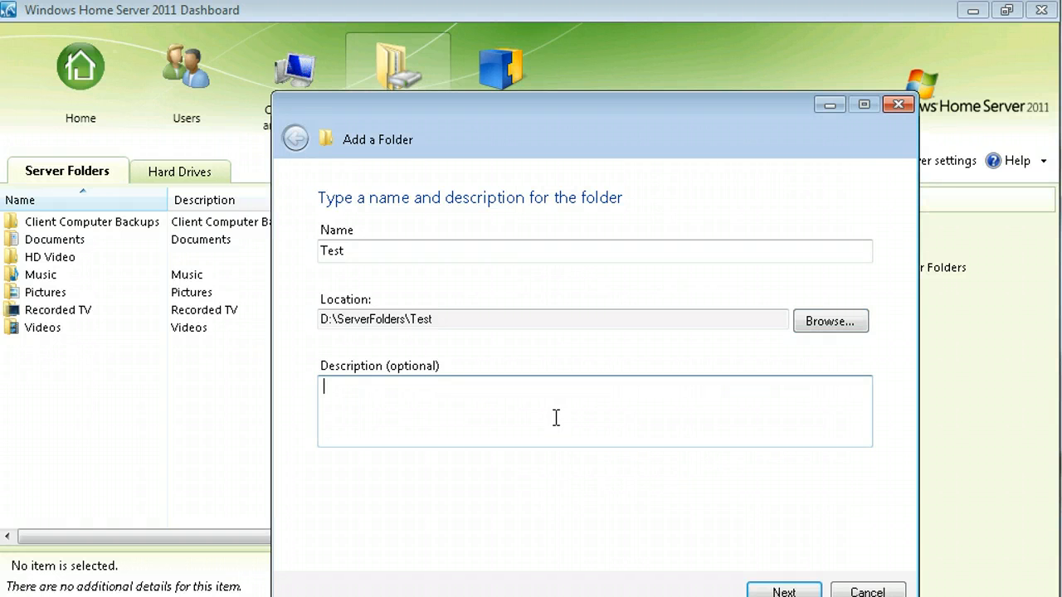
{"action": "type", "text": "Test"}
{"action": "left_click", "coordinate": [784, 591]}
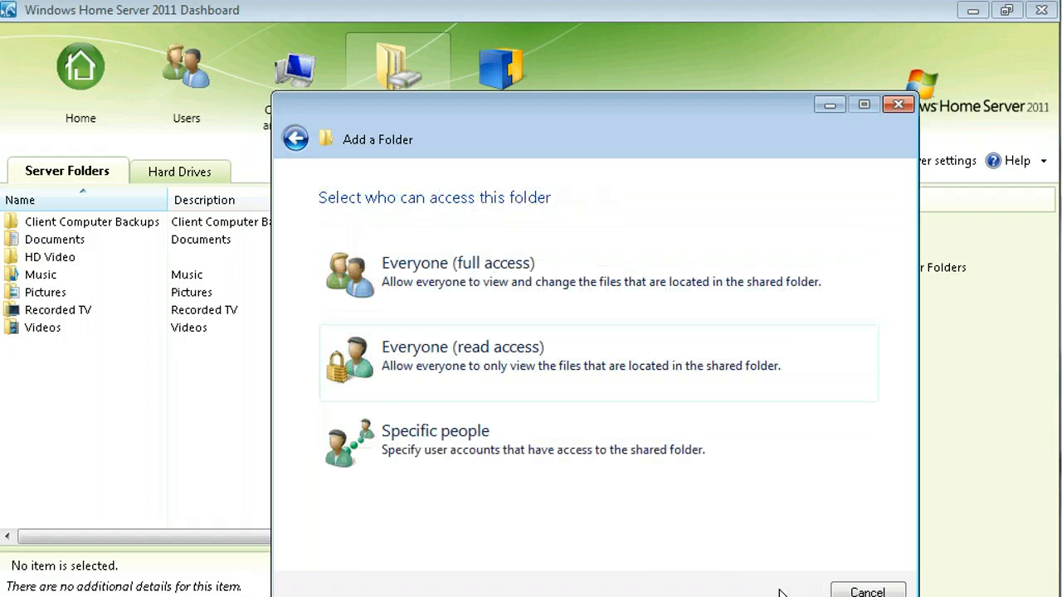
{"action": "left_click", "coordinate": [488, 265]}
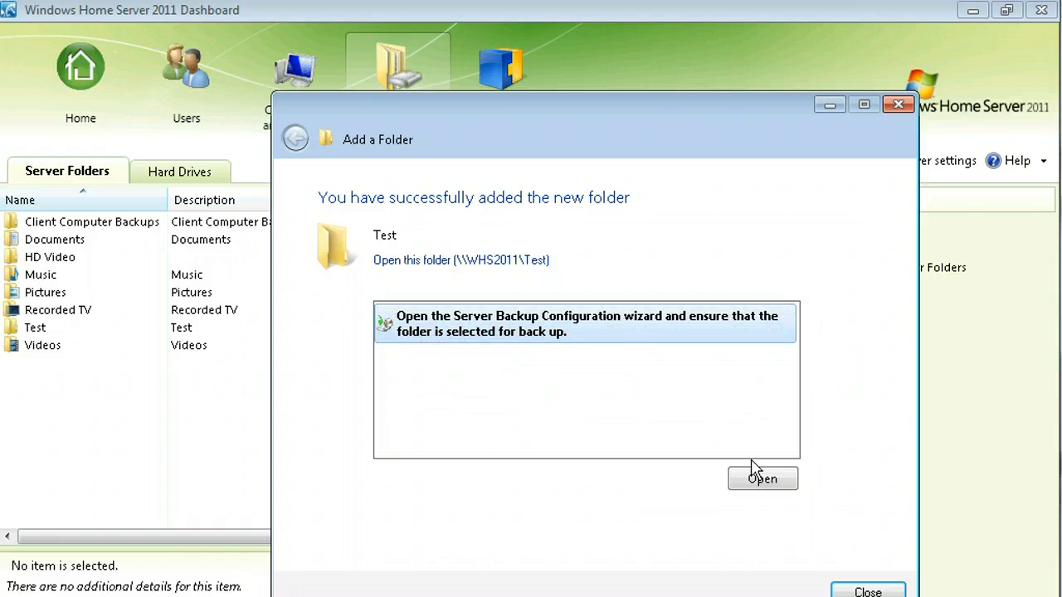
{"action": "left_click", "coordinate": [867, 591]}
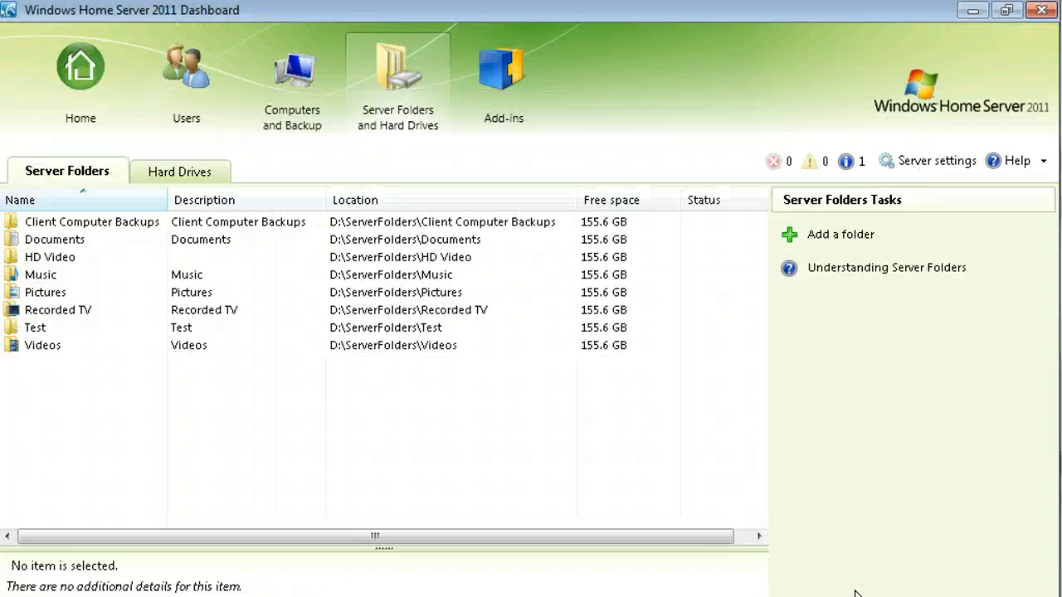
Start another server folder named Test2 at the suggested G:\ServerFolders\Test2 location.
{"action": "left_click", "coordinate": [39, 335]}
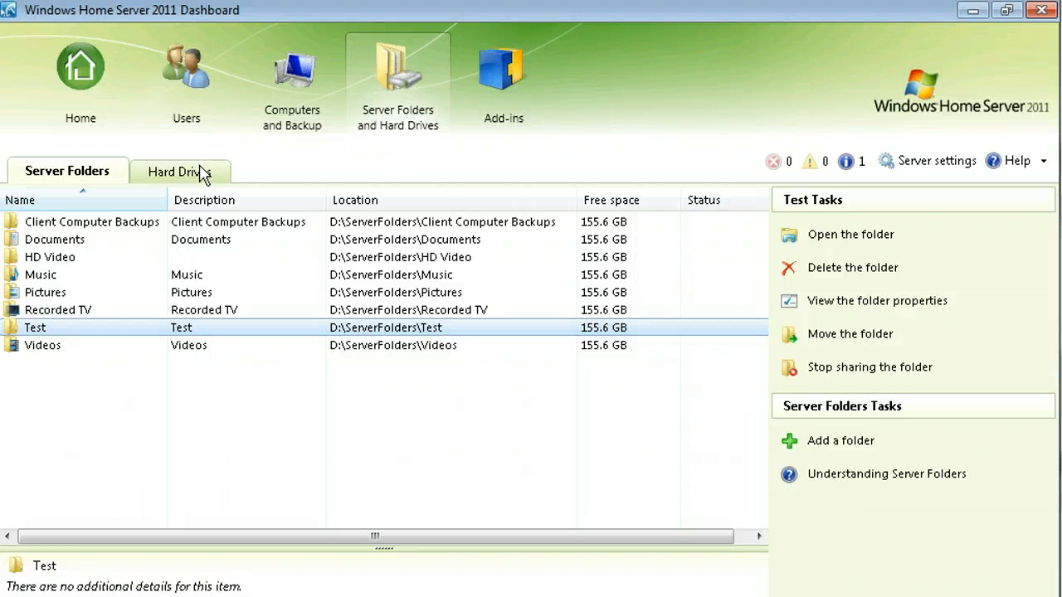
{"action": "left_click", "coordinate": [840, 442]}
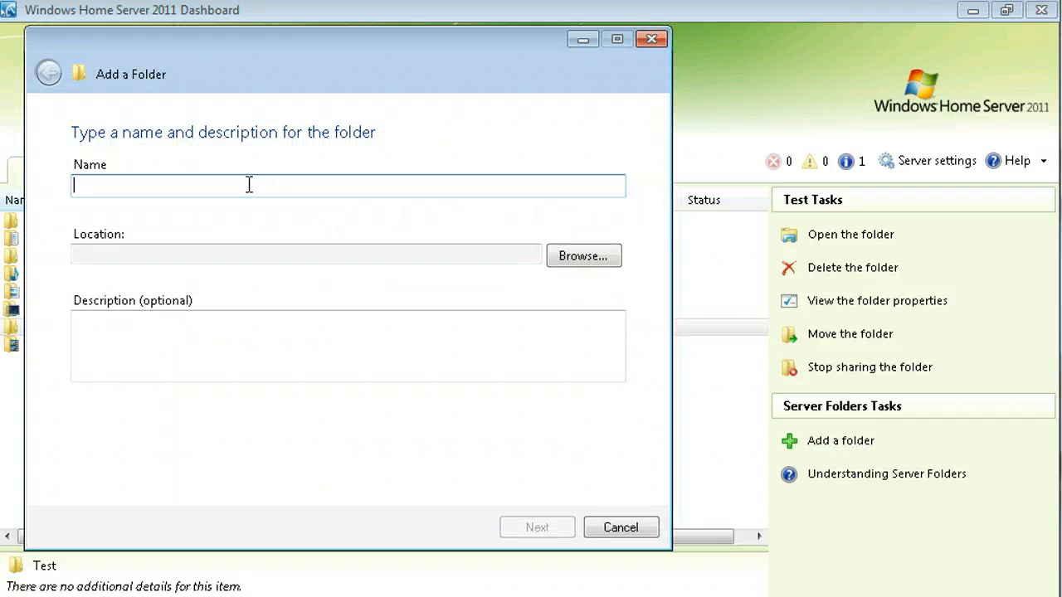
{"action": "type", "text": "Test2"}
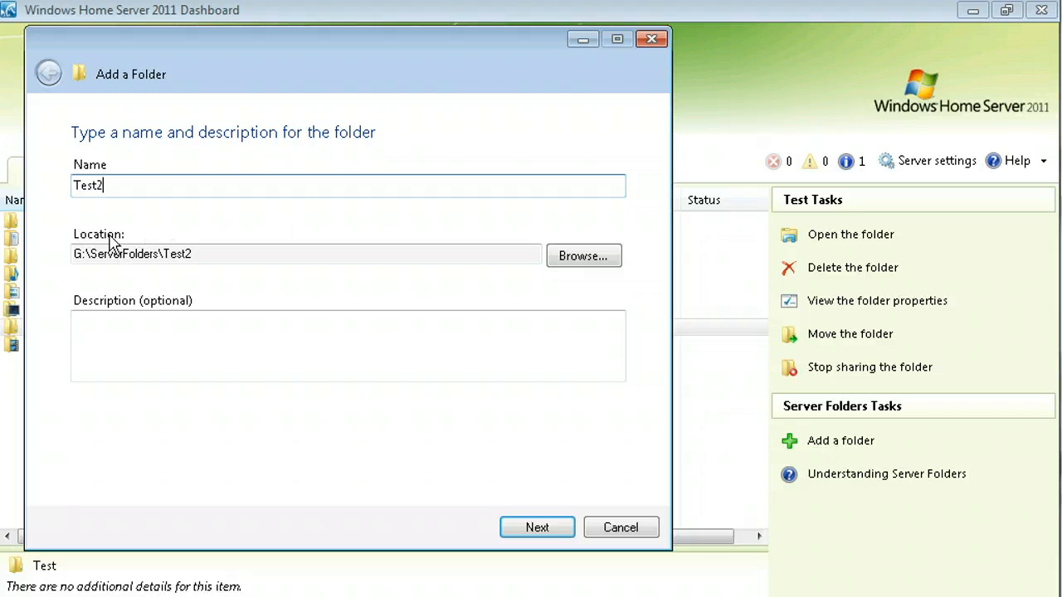
{"action": "left_click_drag", "start_coordinate": [76, 259], "coordinate": [227, 254]}
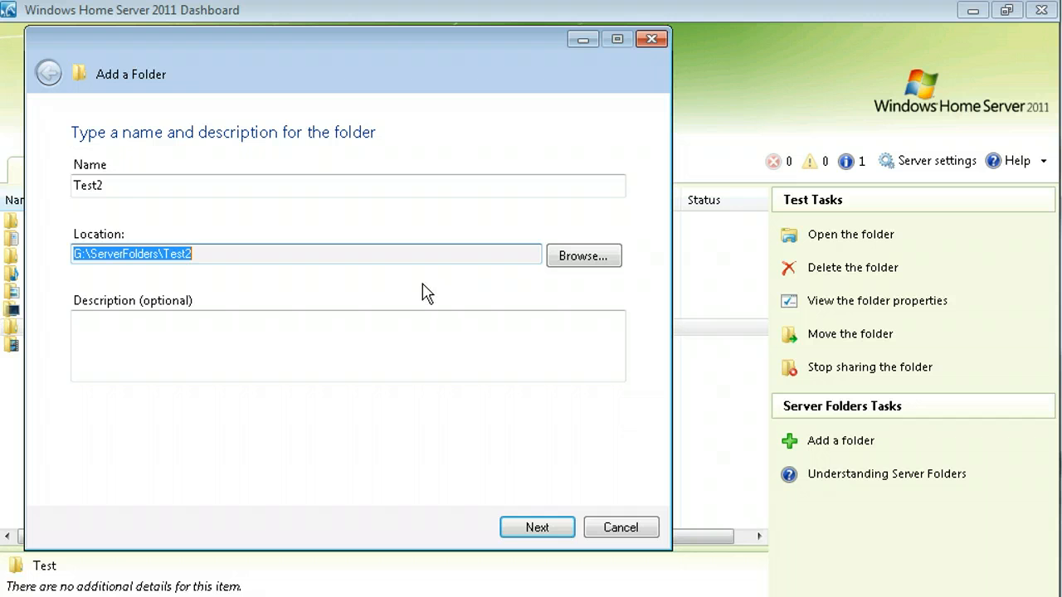
Describe it as Test2, give Everyone full access, and close the wizard.
{"action": "left_click", "coordinate": [414, 365]}
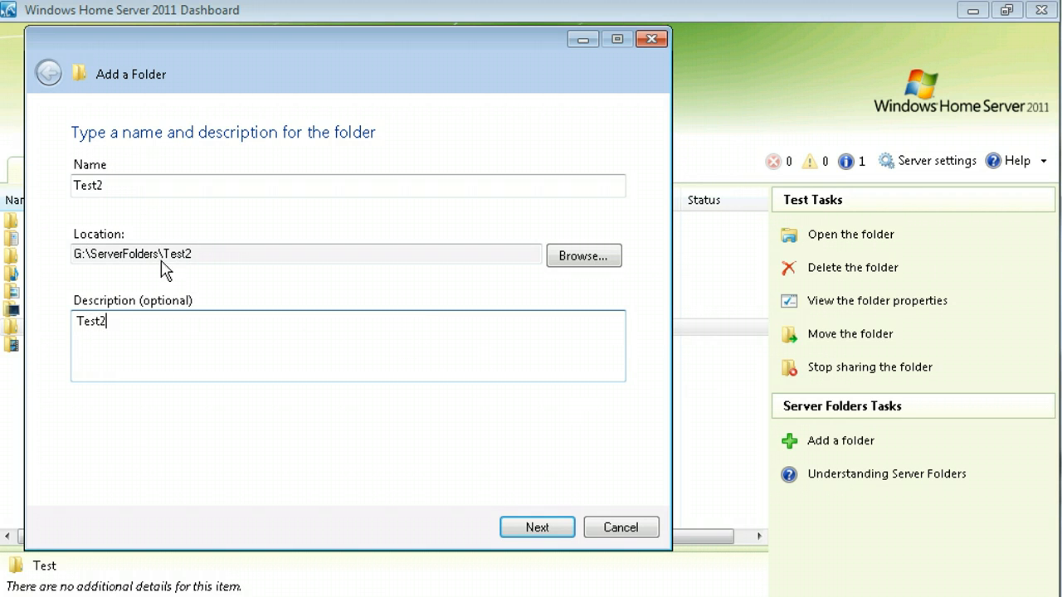
{"action": "left_click", "coordinate": [538, 532]}
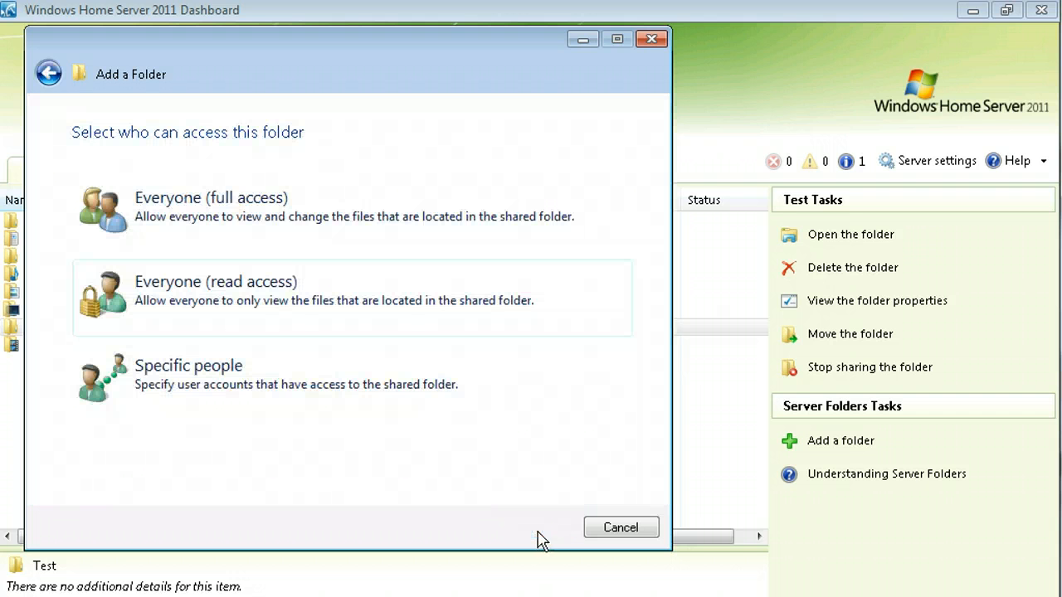
{"action": "left_click", "coordinate": [237, 218]}
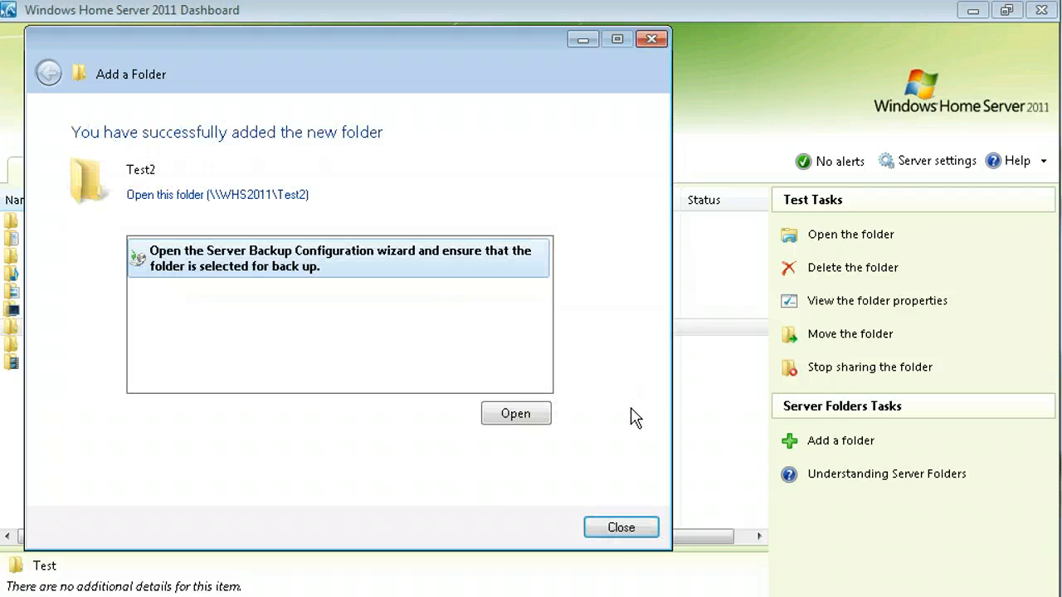
{"action": "left_click", "coordinate": [616, 526]}
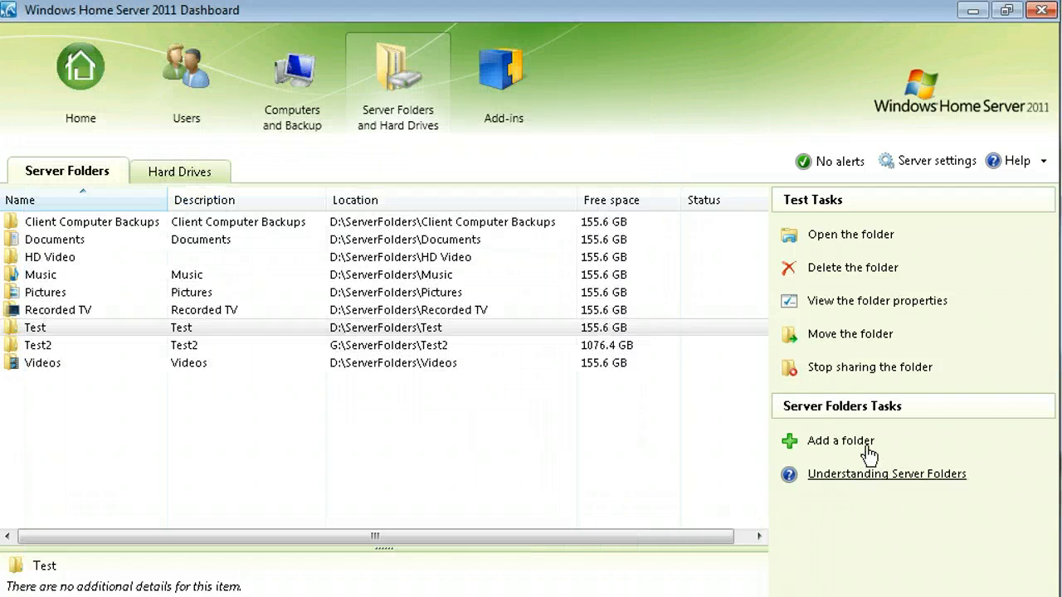
Start adding a new server folder, then back out of that first attempt.
{"action": "left_click", "coordinate": [821, 446]}
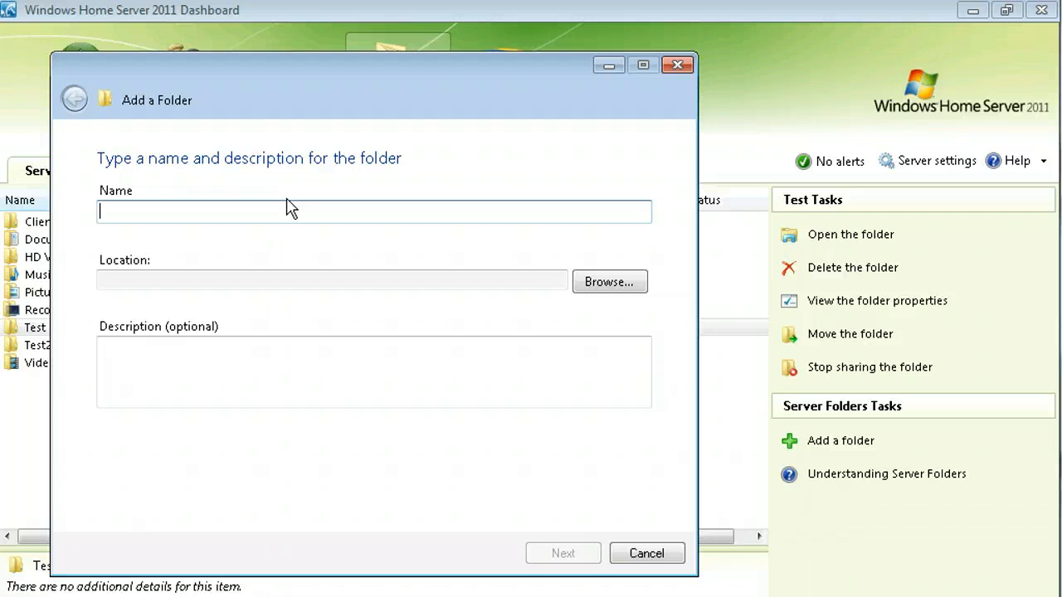
{"action": "type", "text": "Test3"}
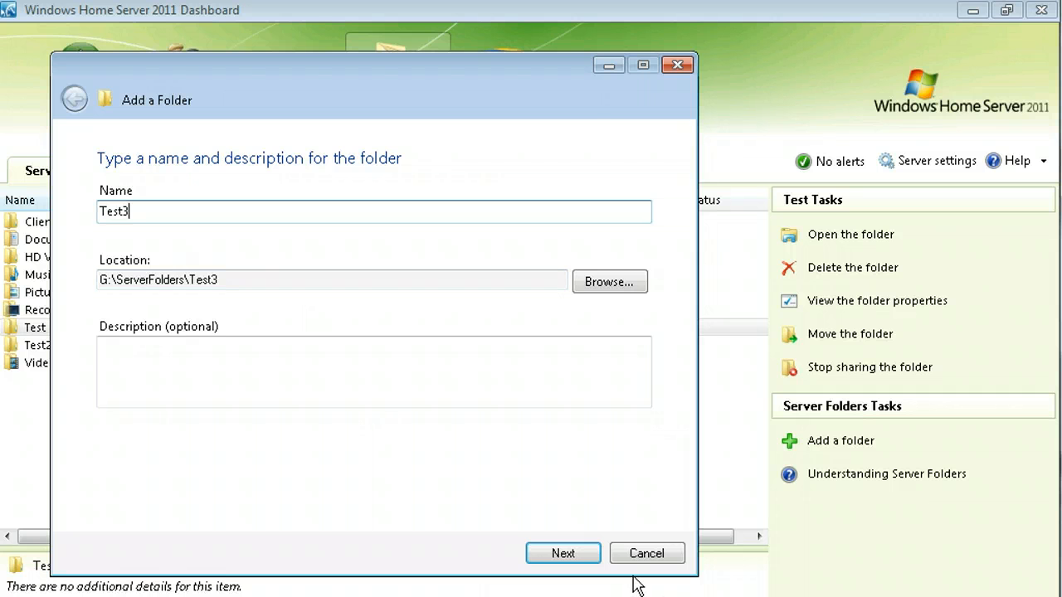
{"action": "left_click", "coordinate": [550, 562]}
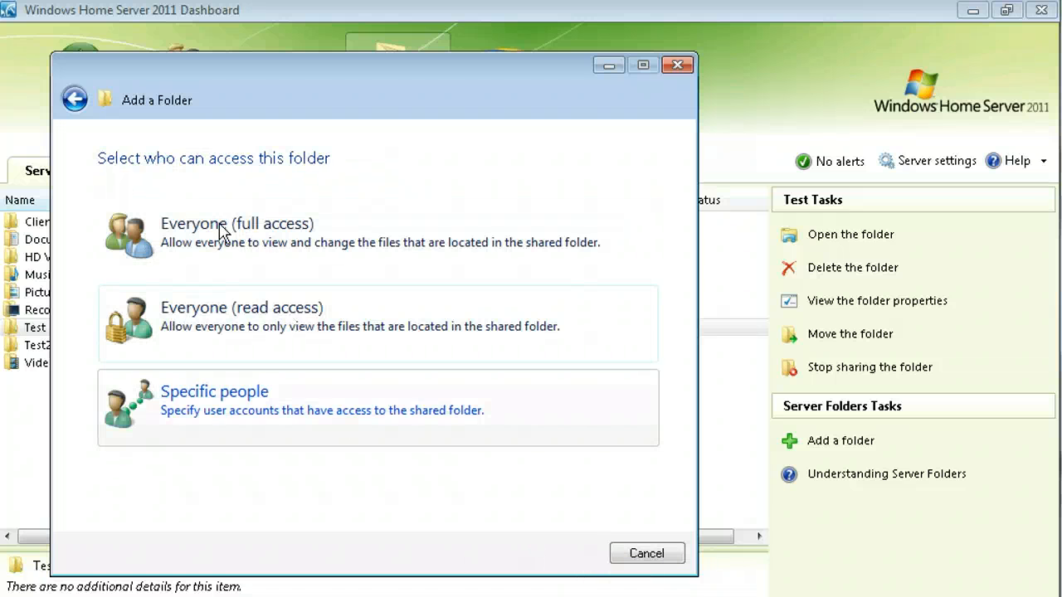
{"action": "left_click", "coordinate": [637, 556]}
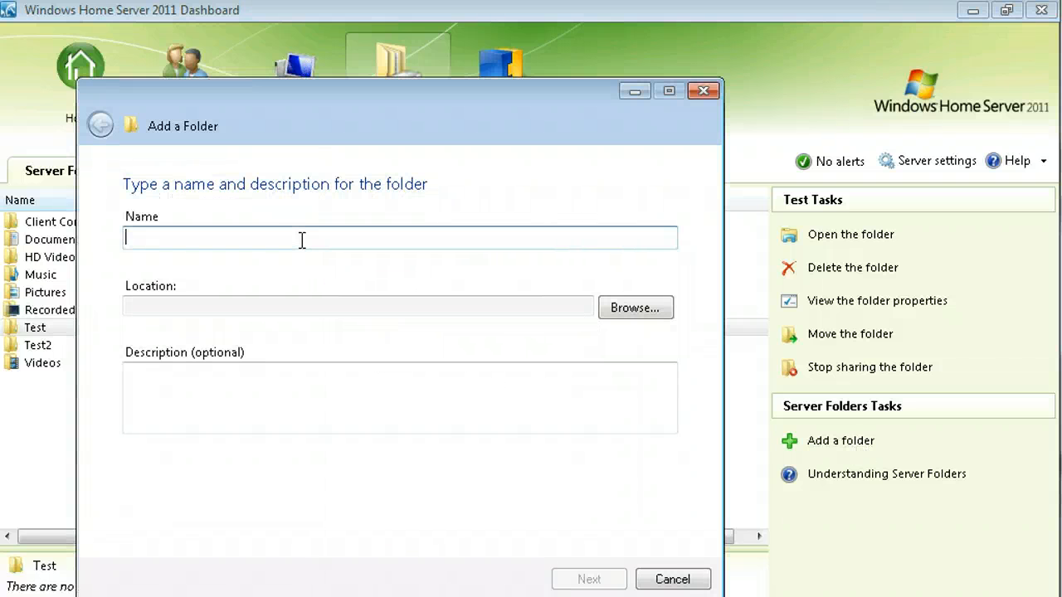
Name the new folder Test3 and try the existing Test folder as its location.
{"action": "type", "text": "Test3"}
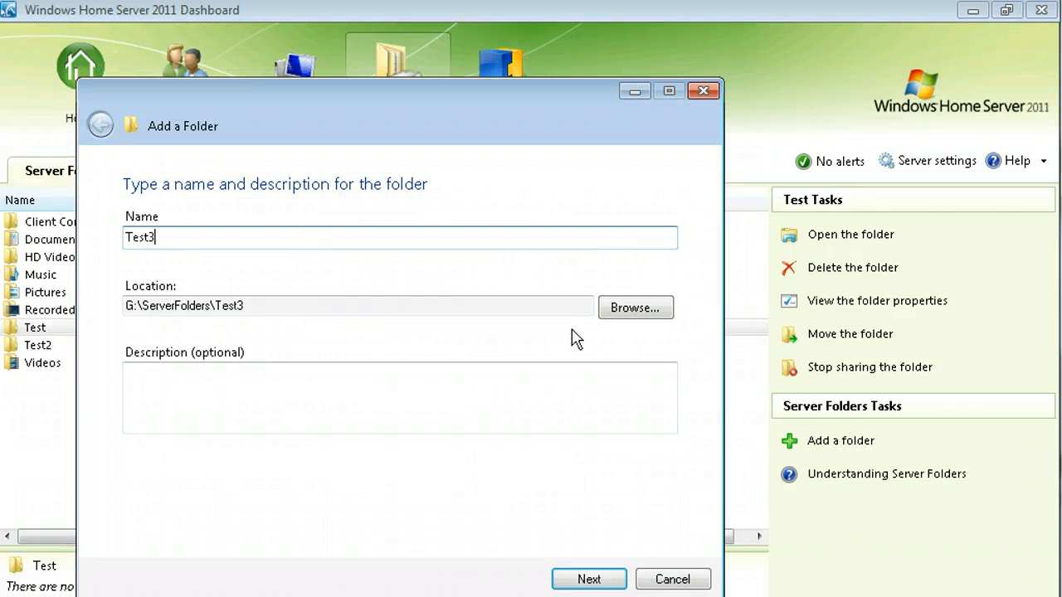
{"action": "left_click", "coordinate": [633, 309]}
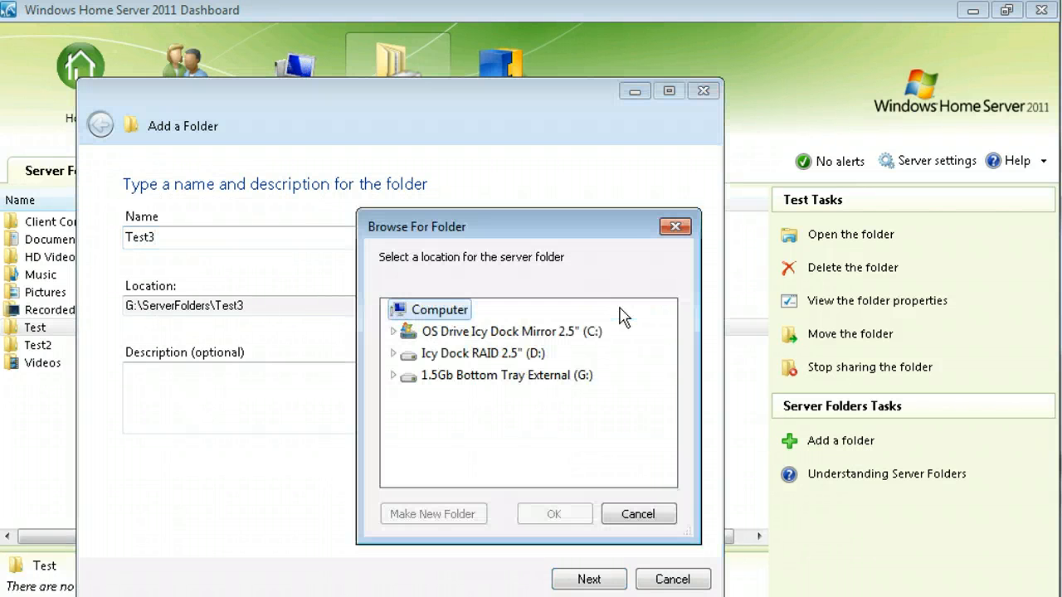
{"action": "left_click", "coordinate": [392, 354]}
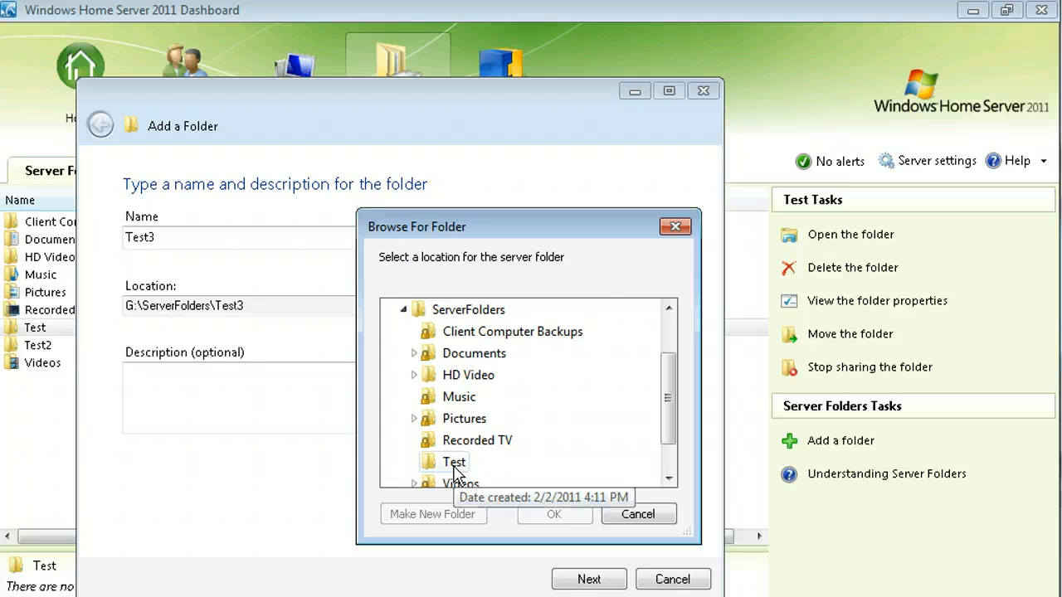
{"action": "left_click", "coordinate": [455, 465]}
{"action": "left_click", "coordinate": [553, 515]}
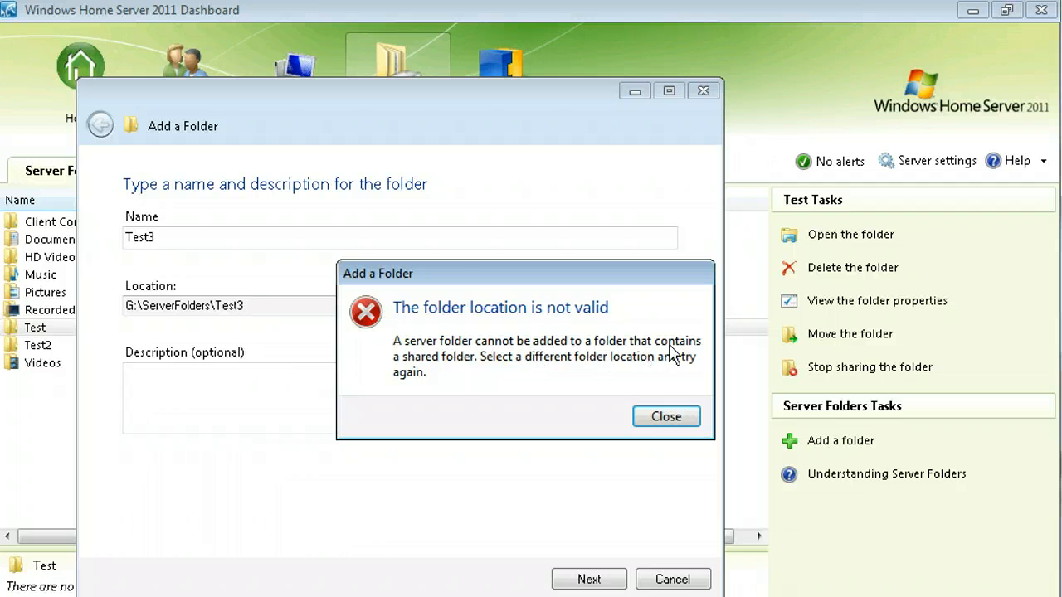
Dismiss the invalid-location error and cancel both the folder browser and the Test3 wizard.
{"action": "left_click", "coordinate": [664, 418]}
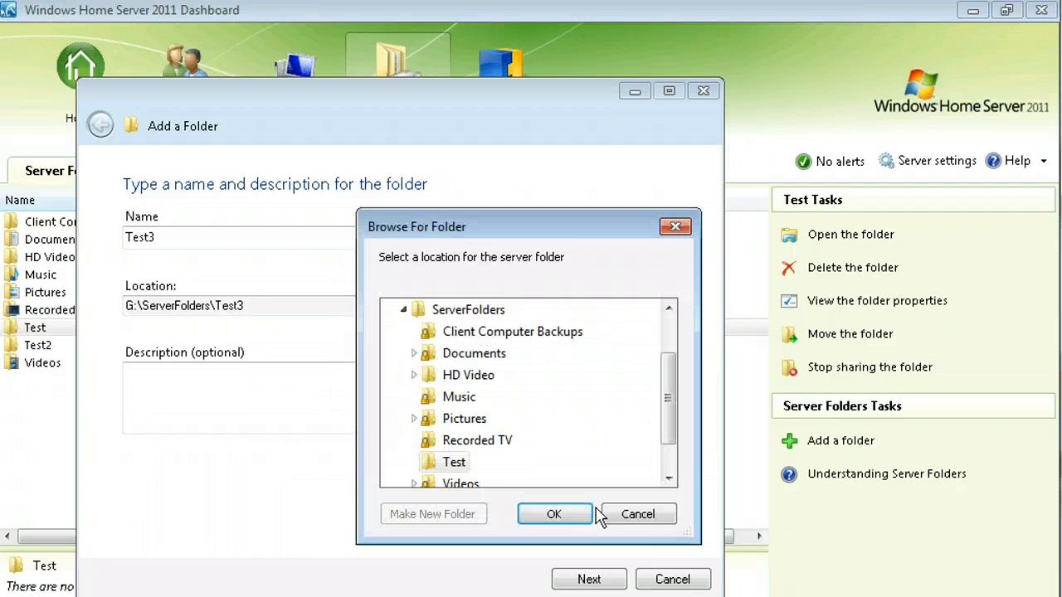
{"action": "left_click", "coordinate": [639, 516]}
{"action": "left_click", "coordinate": [671, 579]}
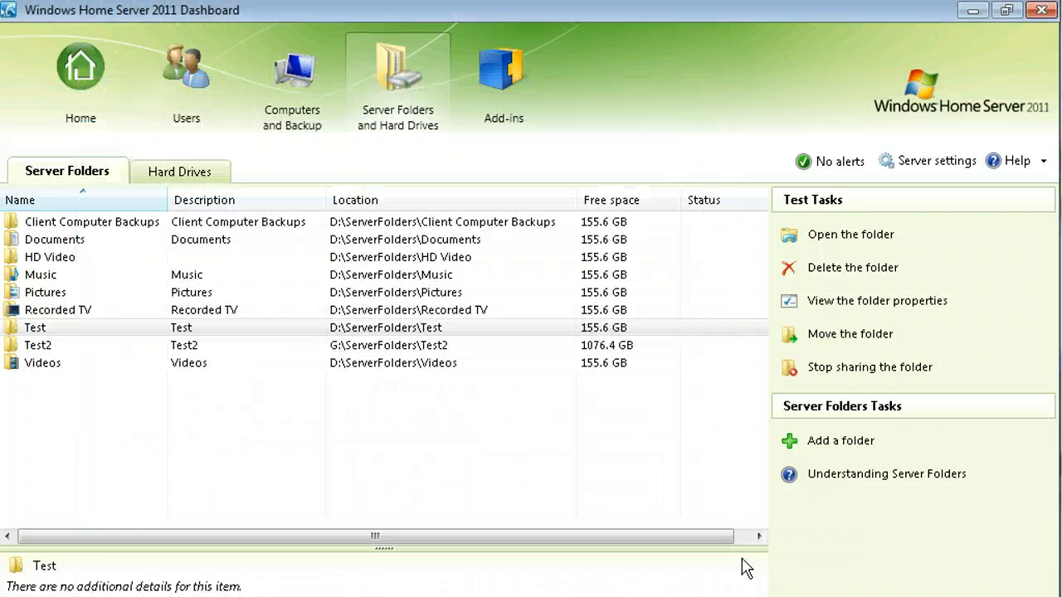
Inspect the 1.5Gb Bottom Tray External drive's properties and Shadow Copies tab, then close them.
{"action": "left_click", "coordinate": [172, 176]}
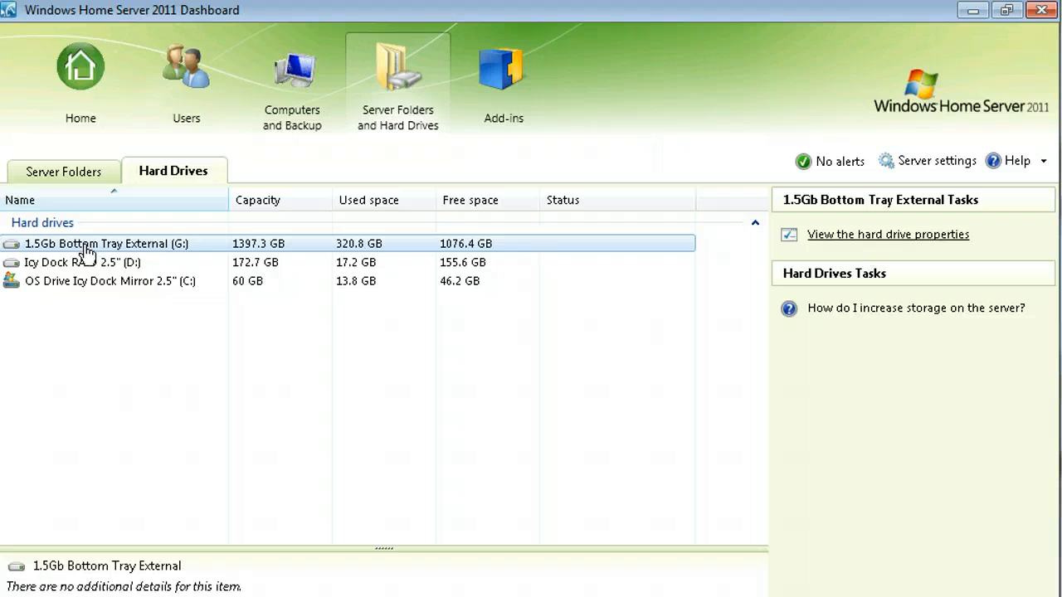
{"action": "left_click", "coordinate": [871, 239]}
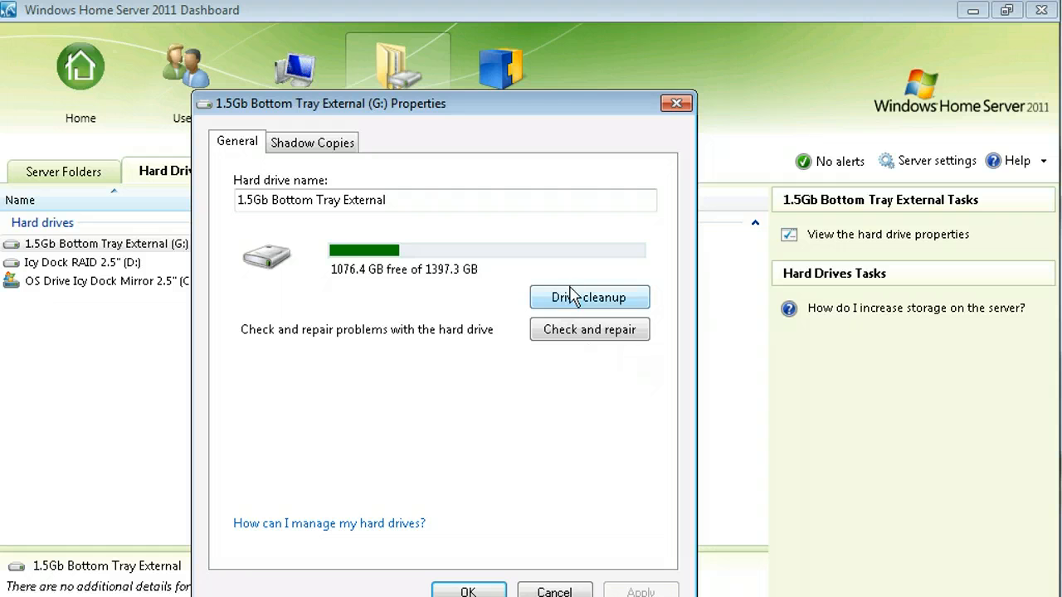
{"action": "left_click", "coordinate": [332, 144]}
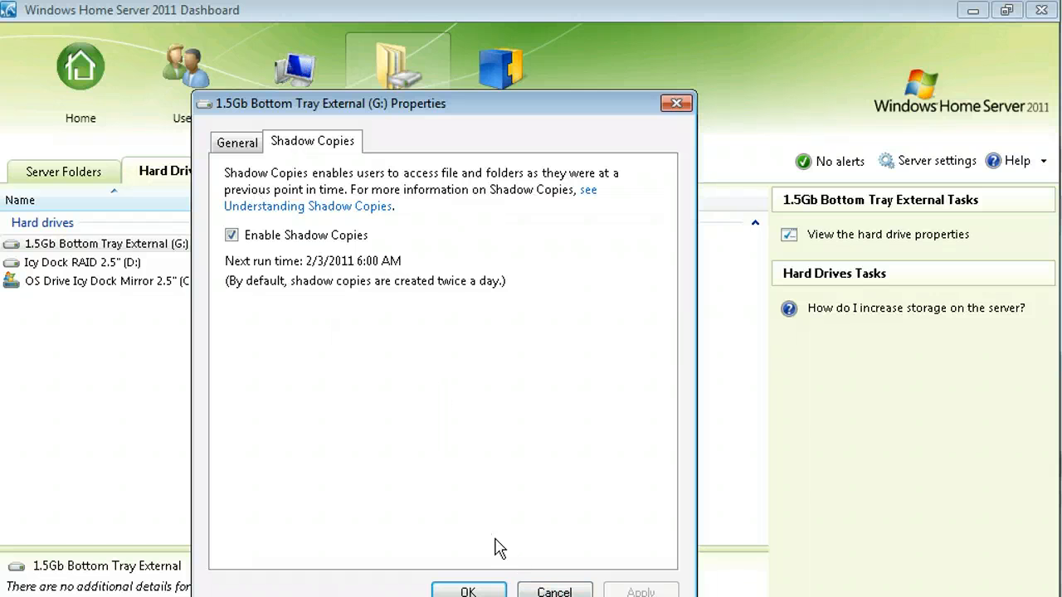
{"action": "left_click", "coordinate": [570, 593]}
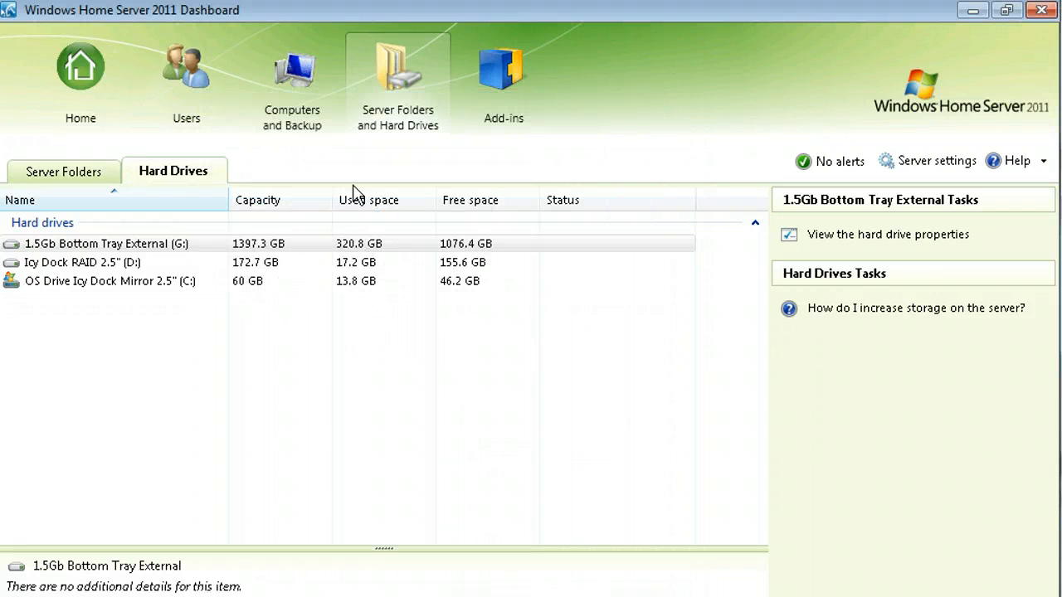
Open Server Settings from the Add-ins page and switch to its Media settings page.
{"action": "left_click", "coordinate": [489, 108]}
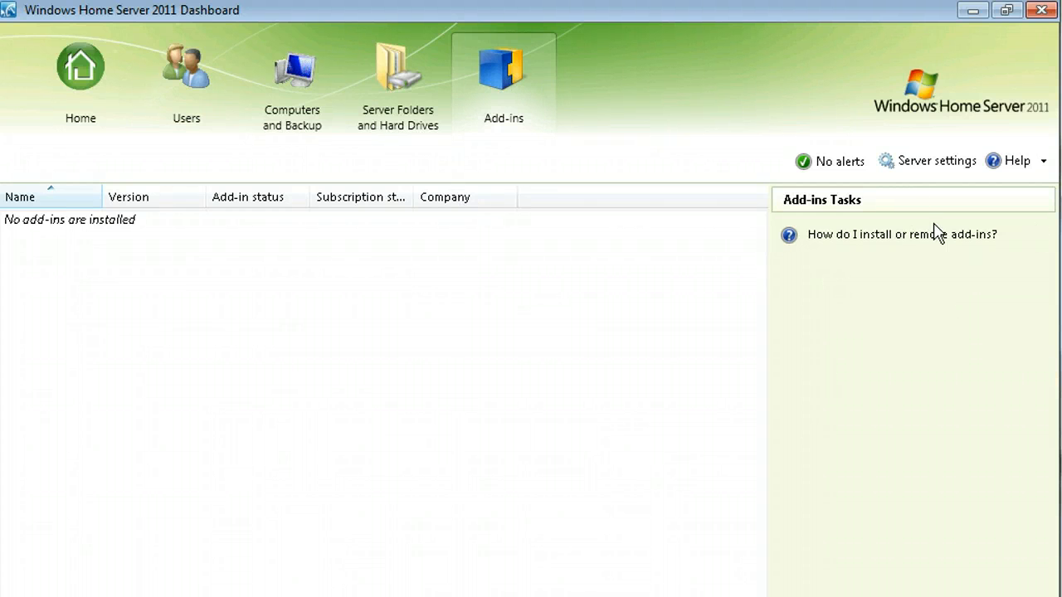
{"action": "left_click", "coordinate": [932, 168]}
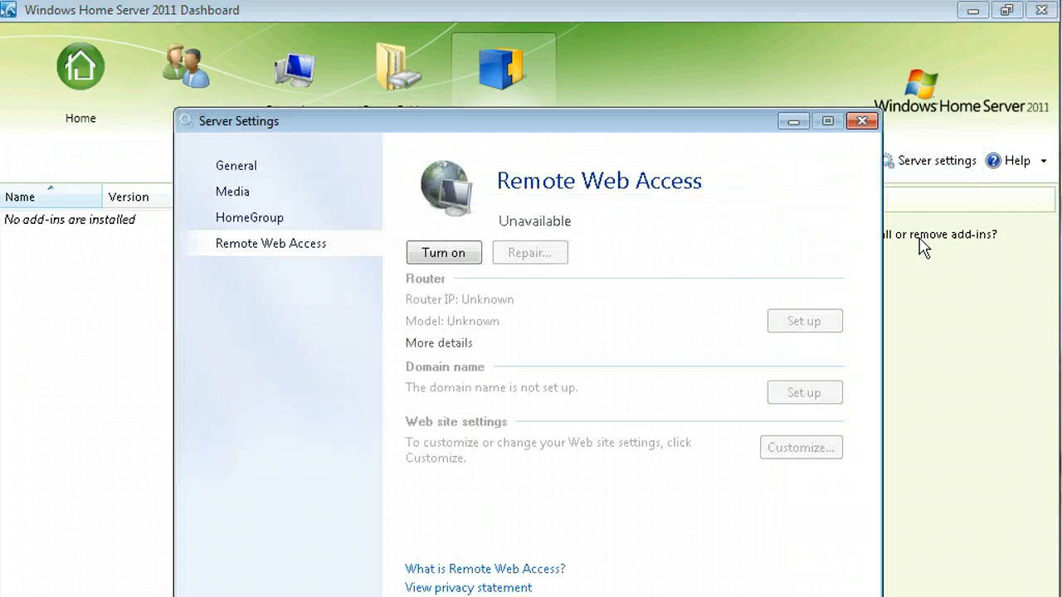
{"action": "left_click", "coordinate": [235, 169]}
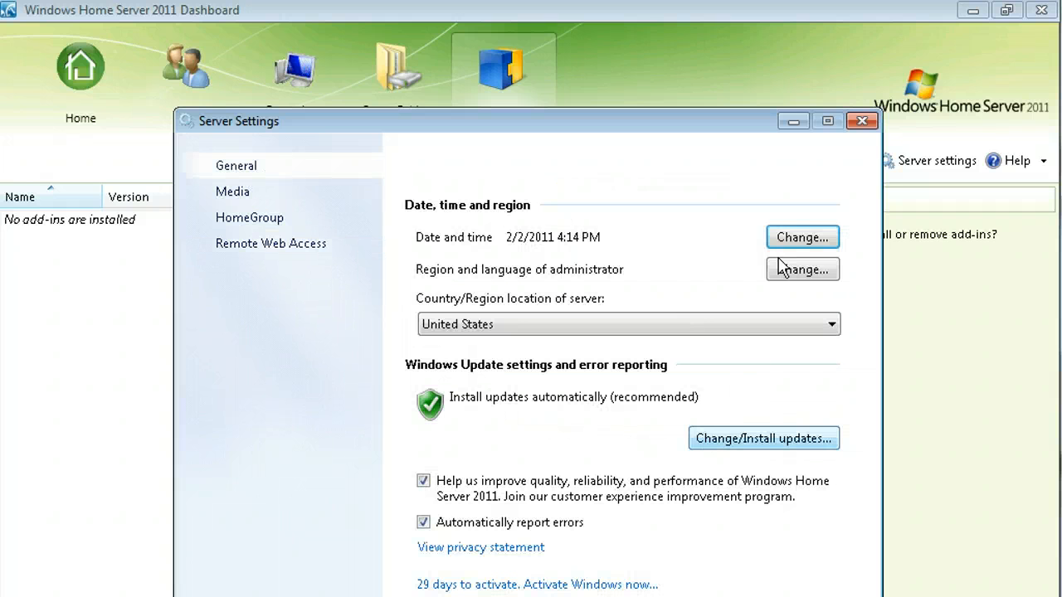
{"action": "left_click_drag", "start_coordinate": [718, 132], "coordinate": [751, 51]}
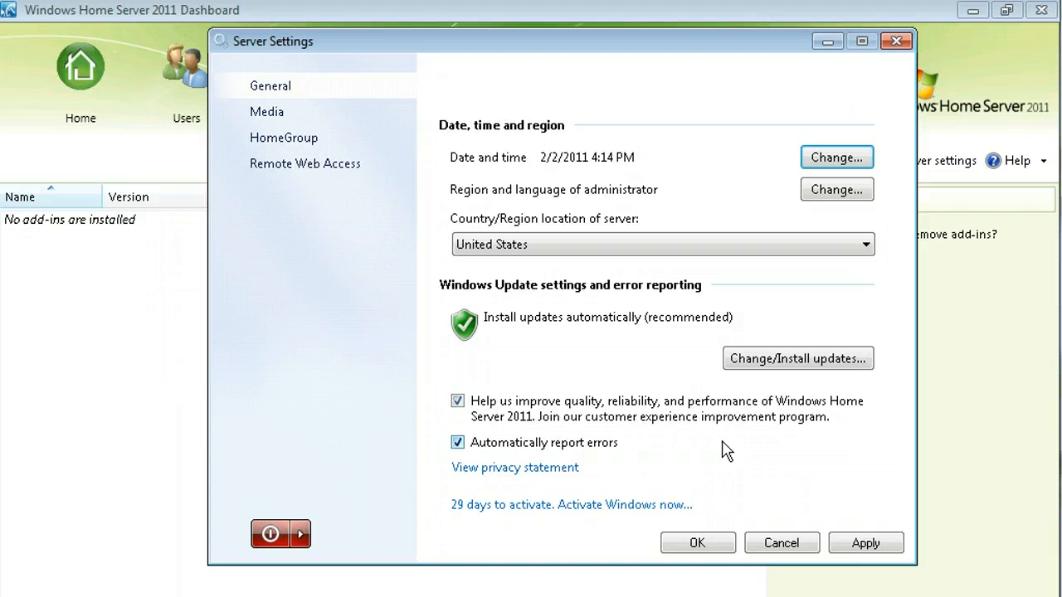
{"action": "left_click", "coordinate": [267, 111]}
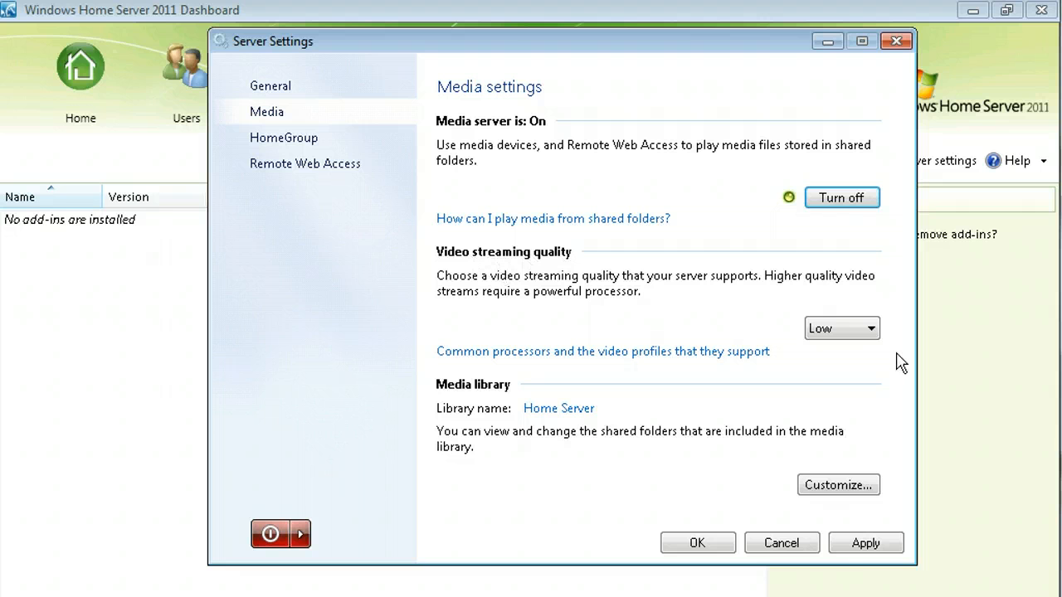
Leave video streaming quality at Low and rename the Home Server media library to WHS2011.
{"action": "left_click", "coordinate": [871, 329]}
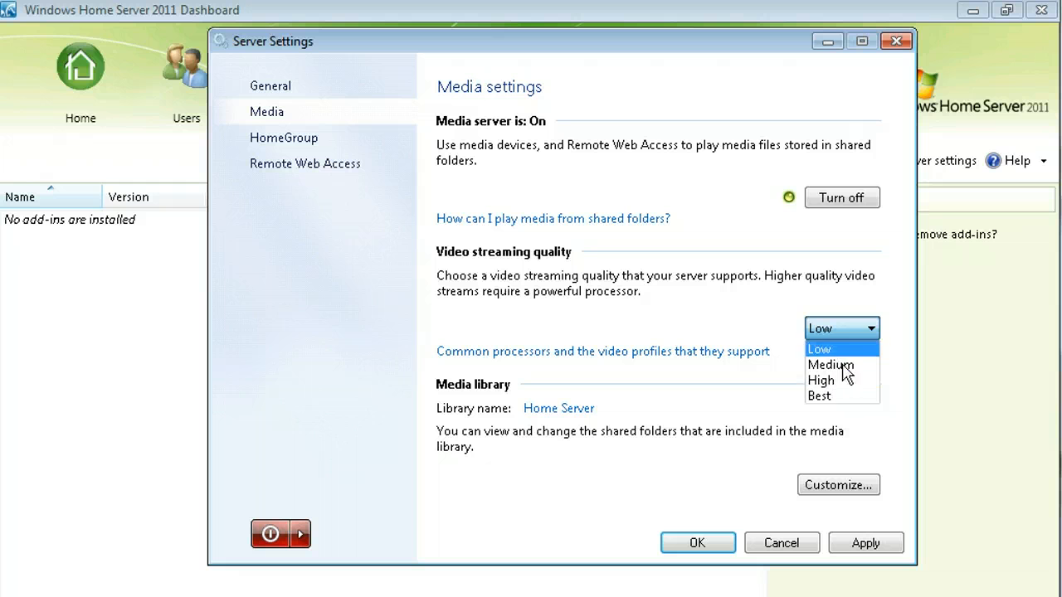
{"action": "left_click", "coordinate": [898, 365]}
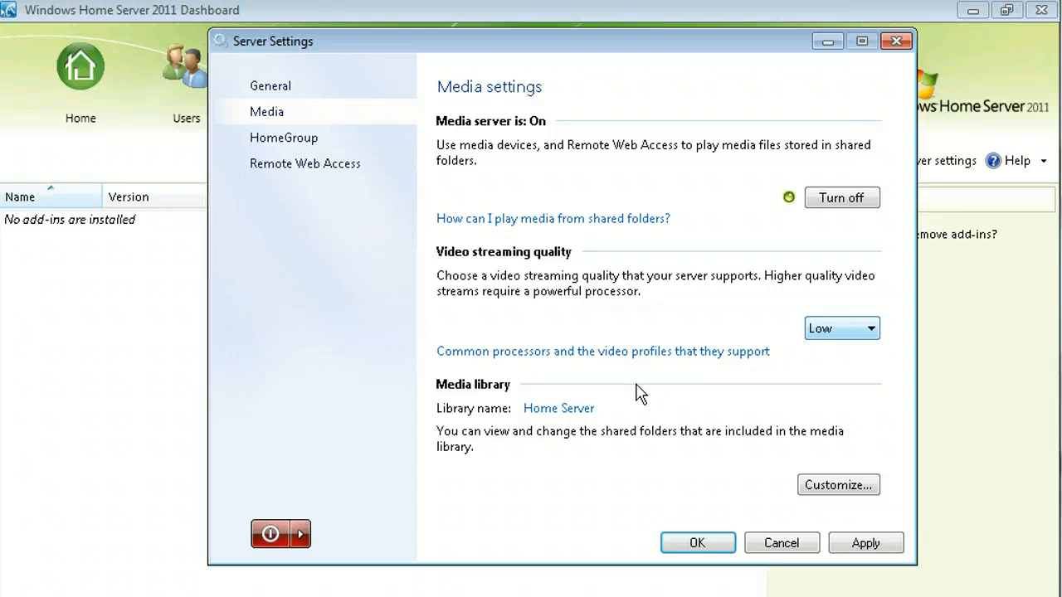
{"action": "left_click", "coordinate": [551, 411]}
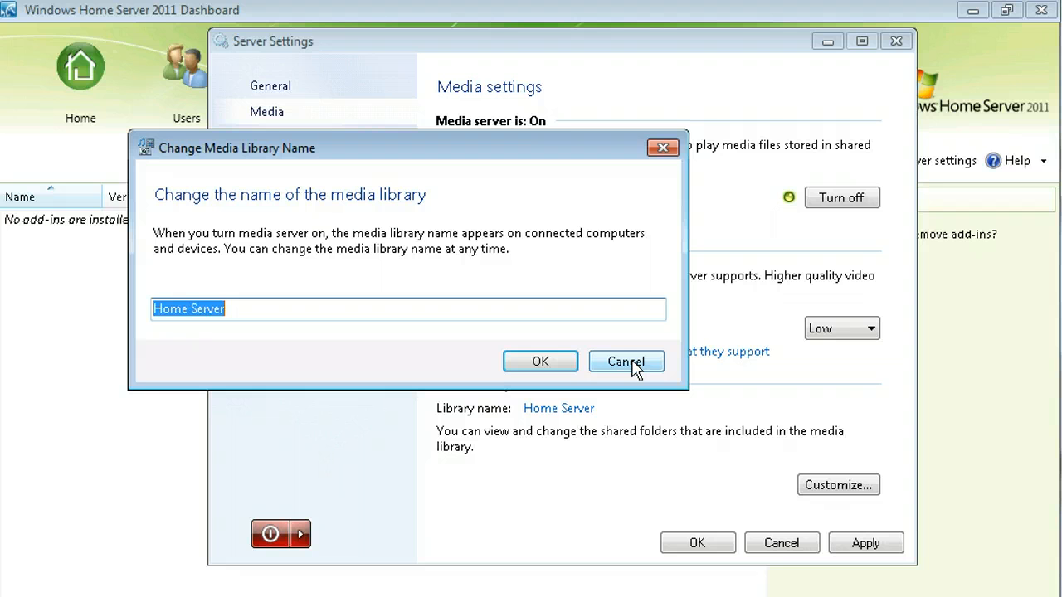
{"action": "type", "text": "WHS2011"}
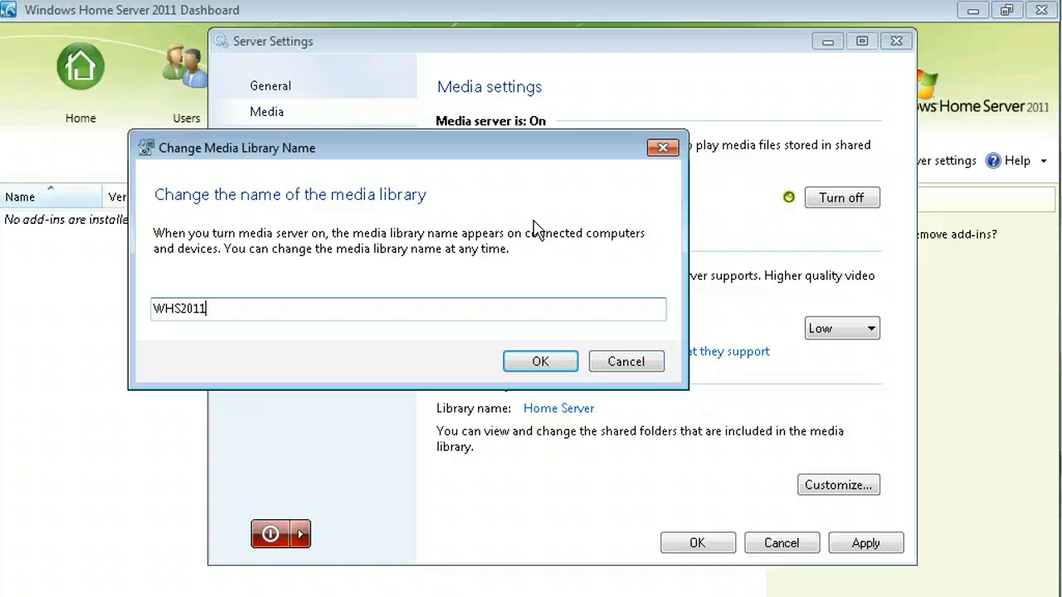
{"action": "left_click", "coordinate": [540, 361]}
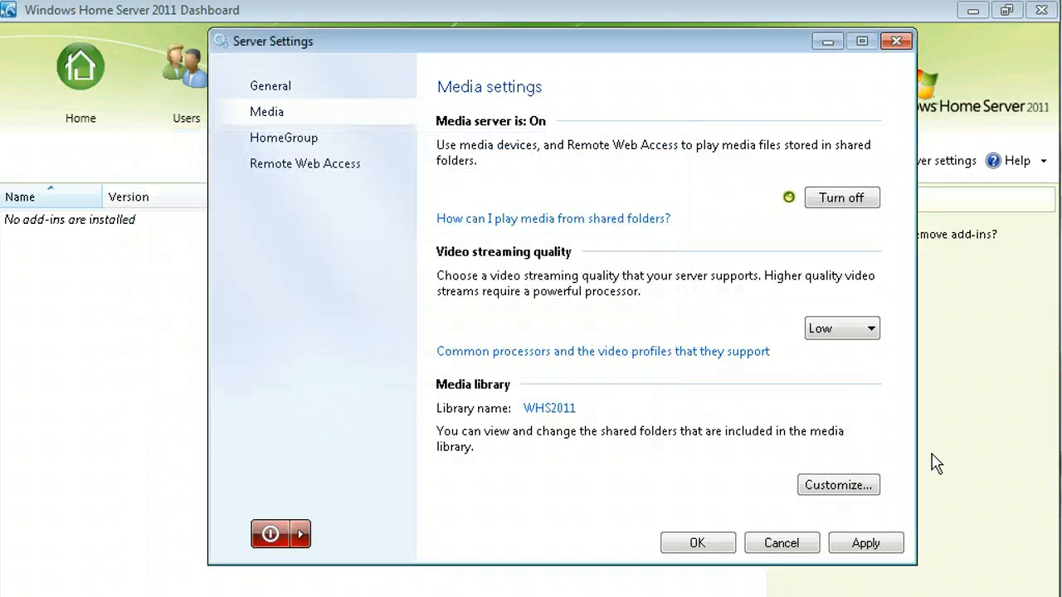
Set HD Video's Included option to Yes in the media library folder list and confirm.
{"action": "left_click", "coordinate": [830, 486]}
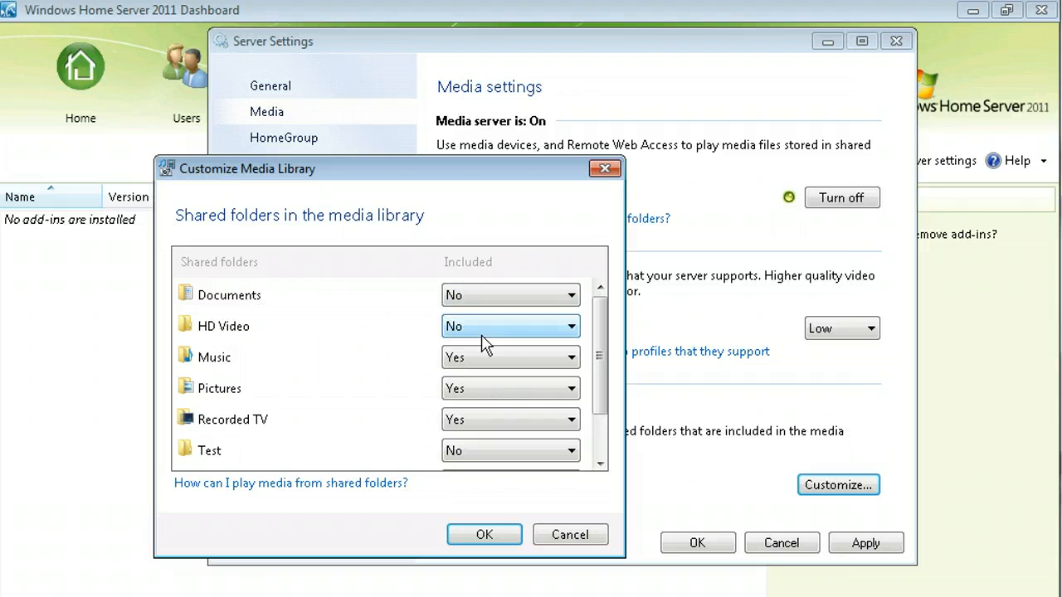
{"action": "left_click", "coordinate": [574, 332]}
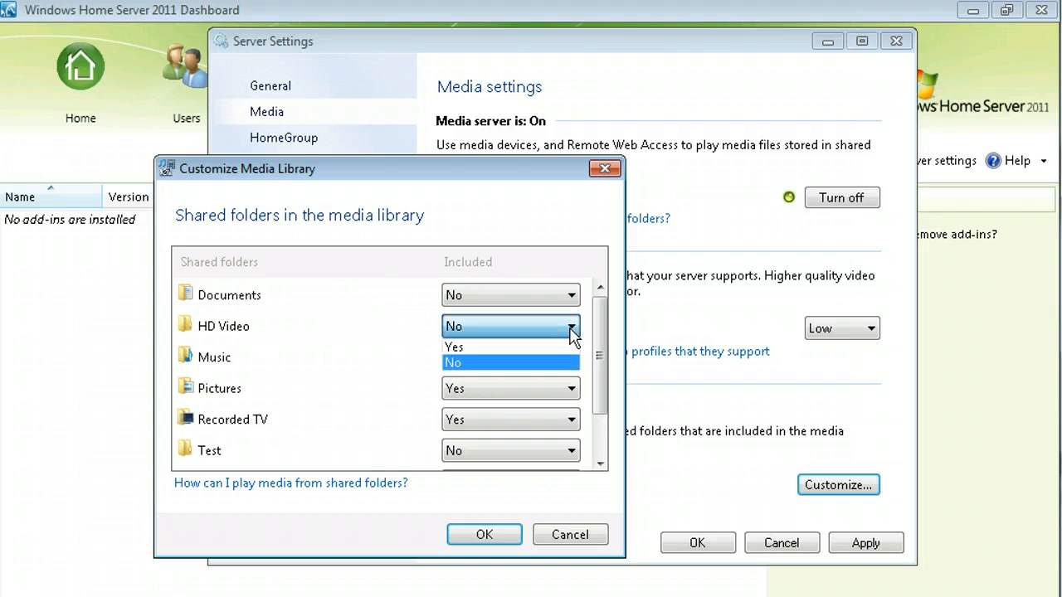
{"action": "left_click", "coordinate": [494, 347]}
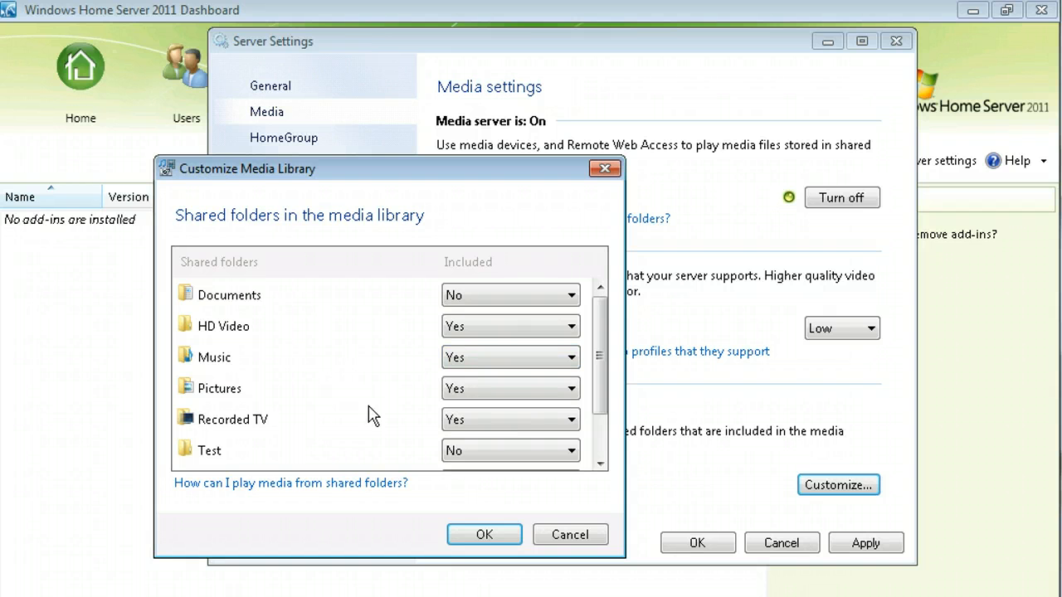
{"action": "left_click", "coordinate": [600, 464]}
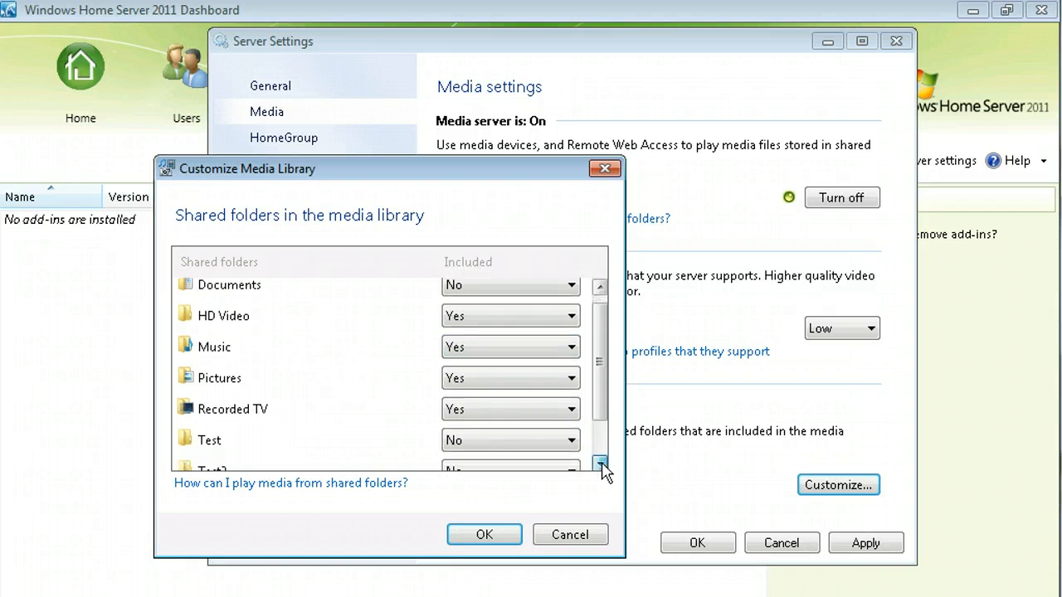
{"action": "left_click", "coordinate": [600, 464]}
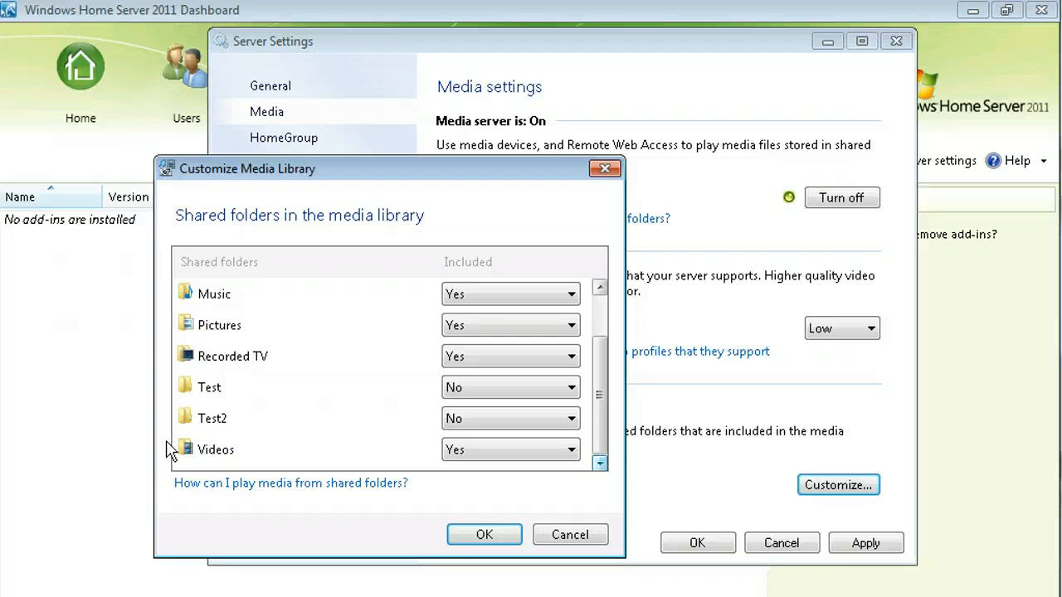
{"action": "left_click", "coordinate": [485, 537]}
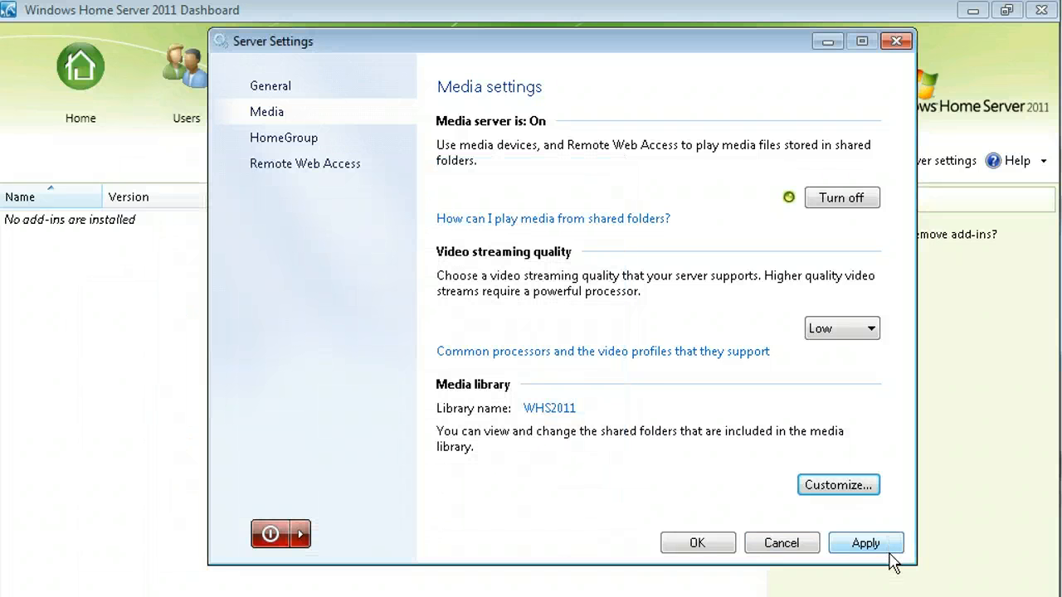
Review the HomeGroup and Remote Web Access settings, then accept and close Server Settings.
{"action": "left_click", "coordinate": [295, 143]}
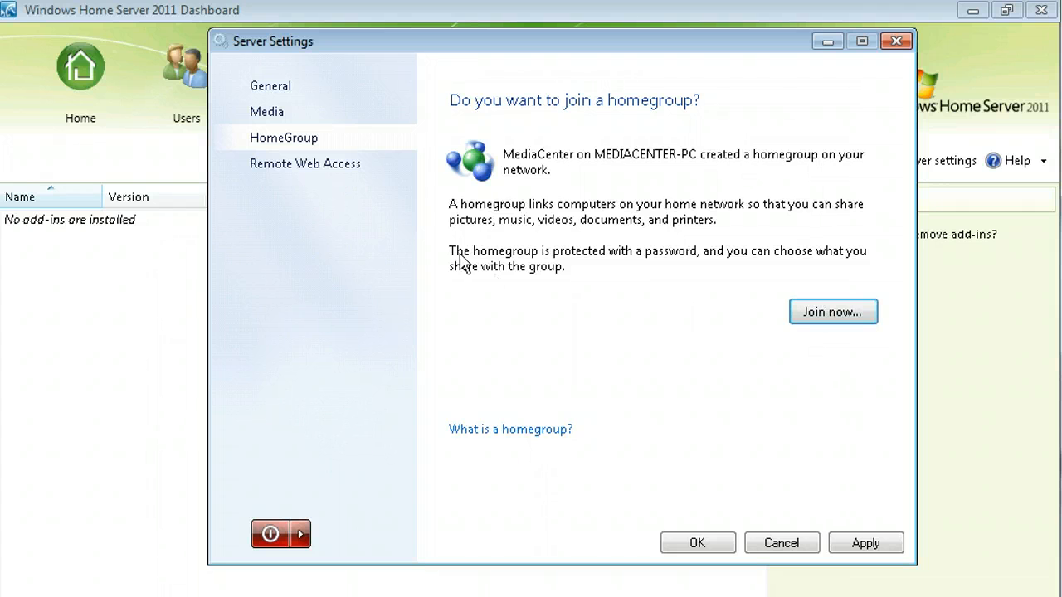
{"action": "left_click", "coordinate": [300, 174]}
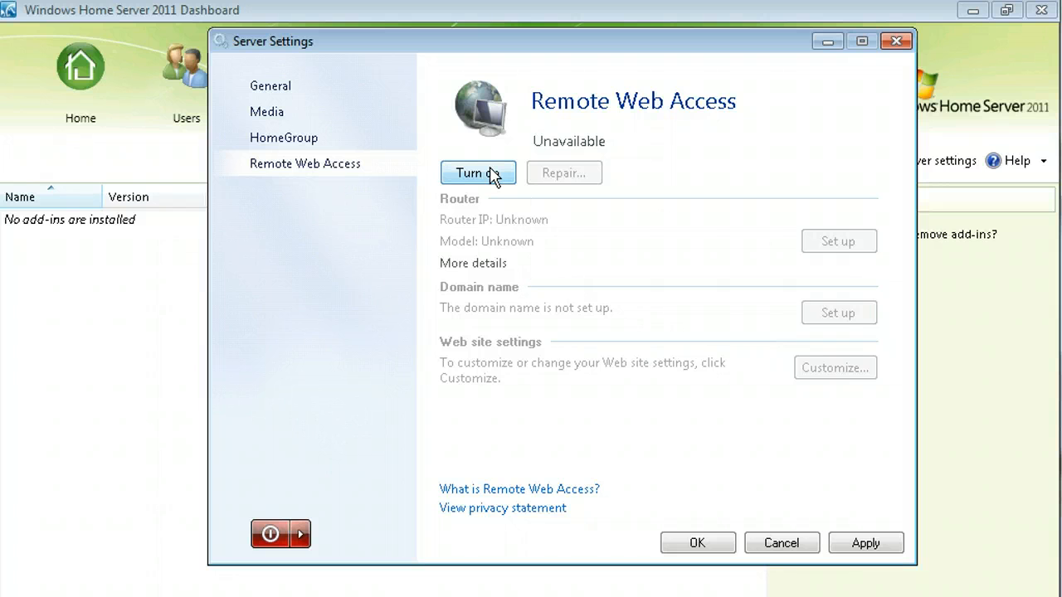
{"action": "left_click", "coordinate": [705, 548]}
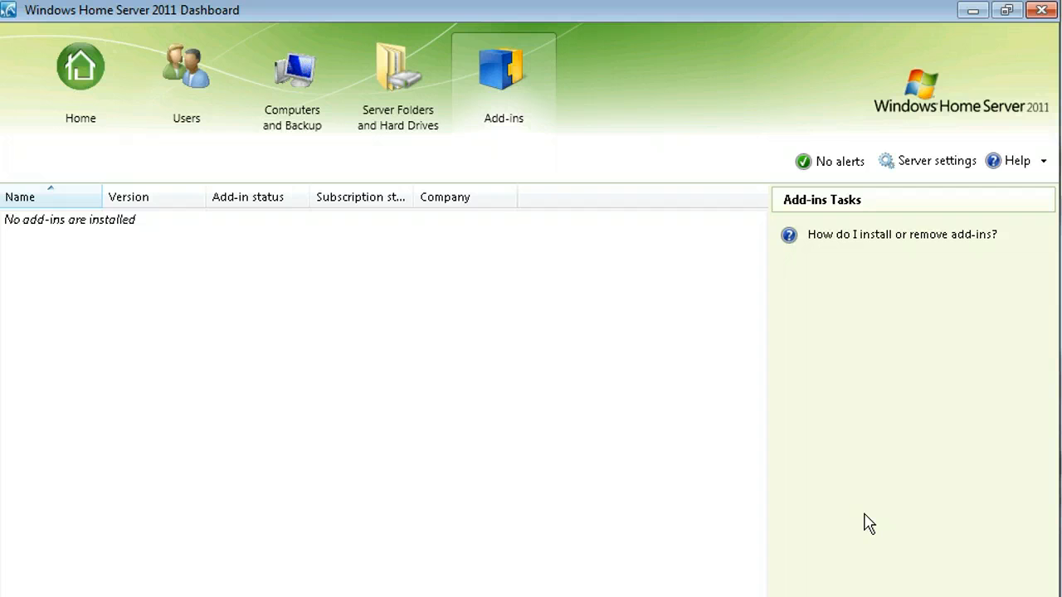